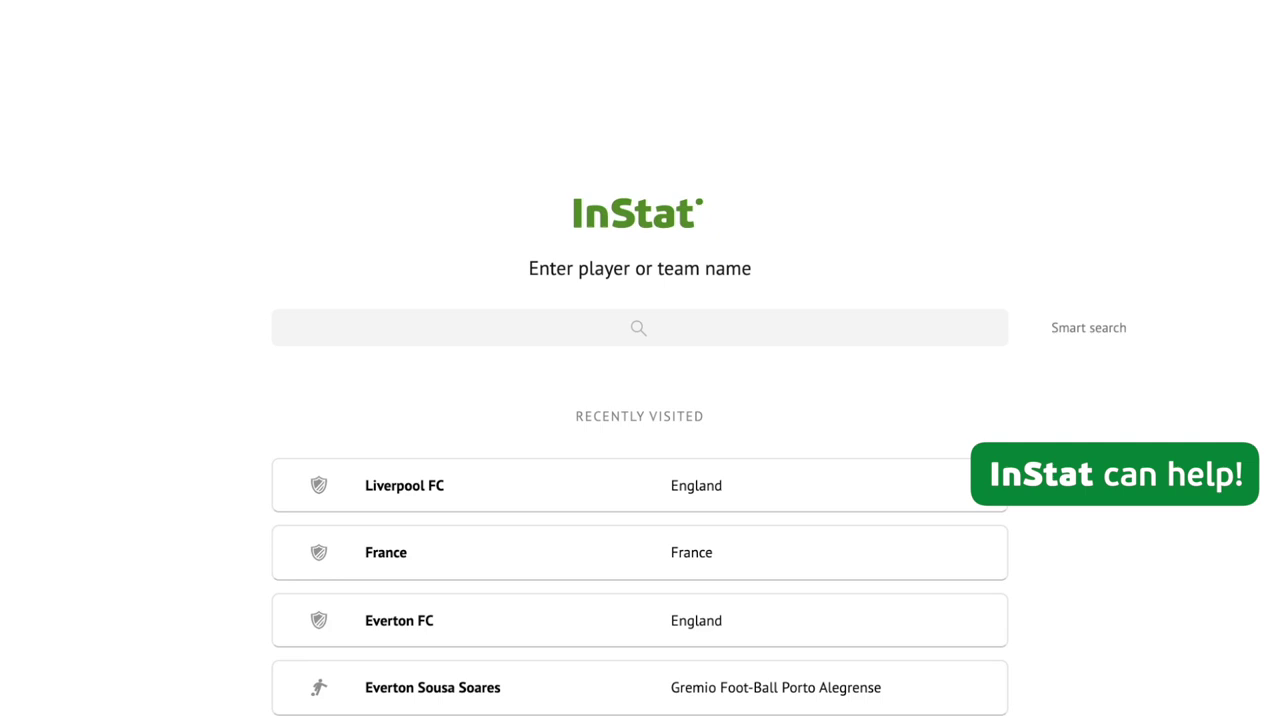
Search for 'Liverpool' and open the Liverpool FC (England) team page
click(688, 338)
text(Liverpool)
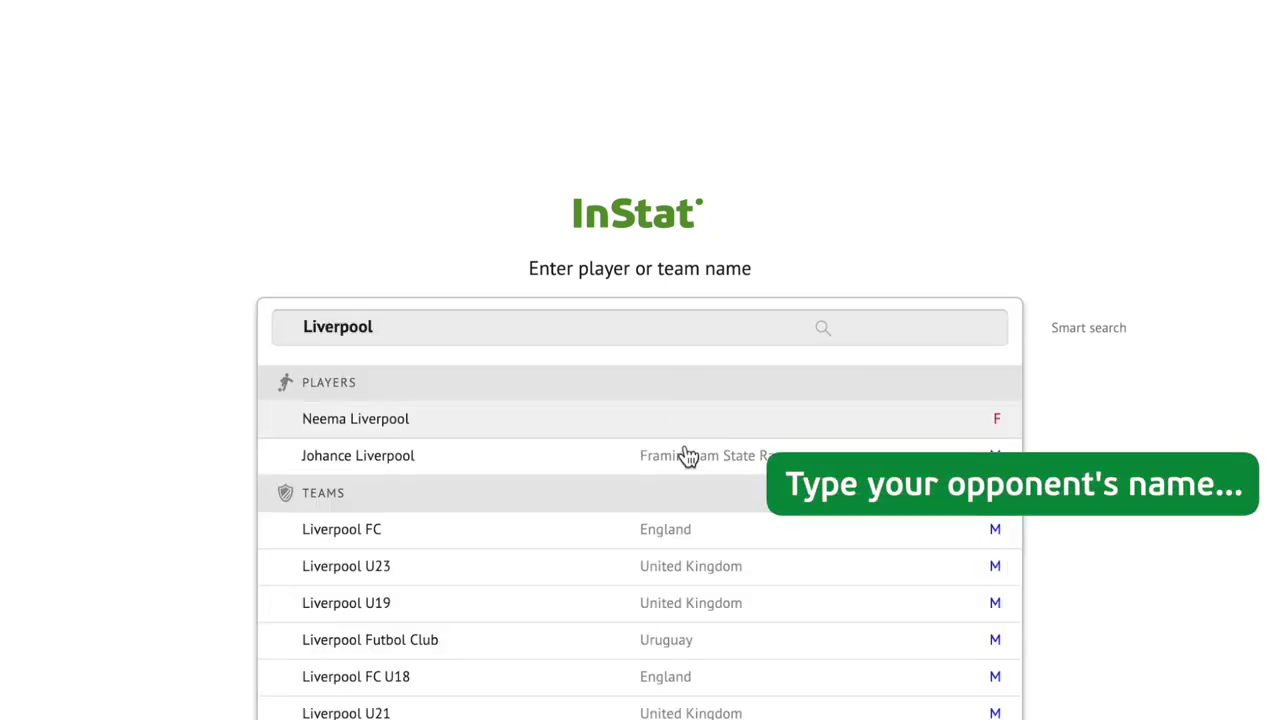
click(676, 545)
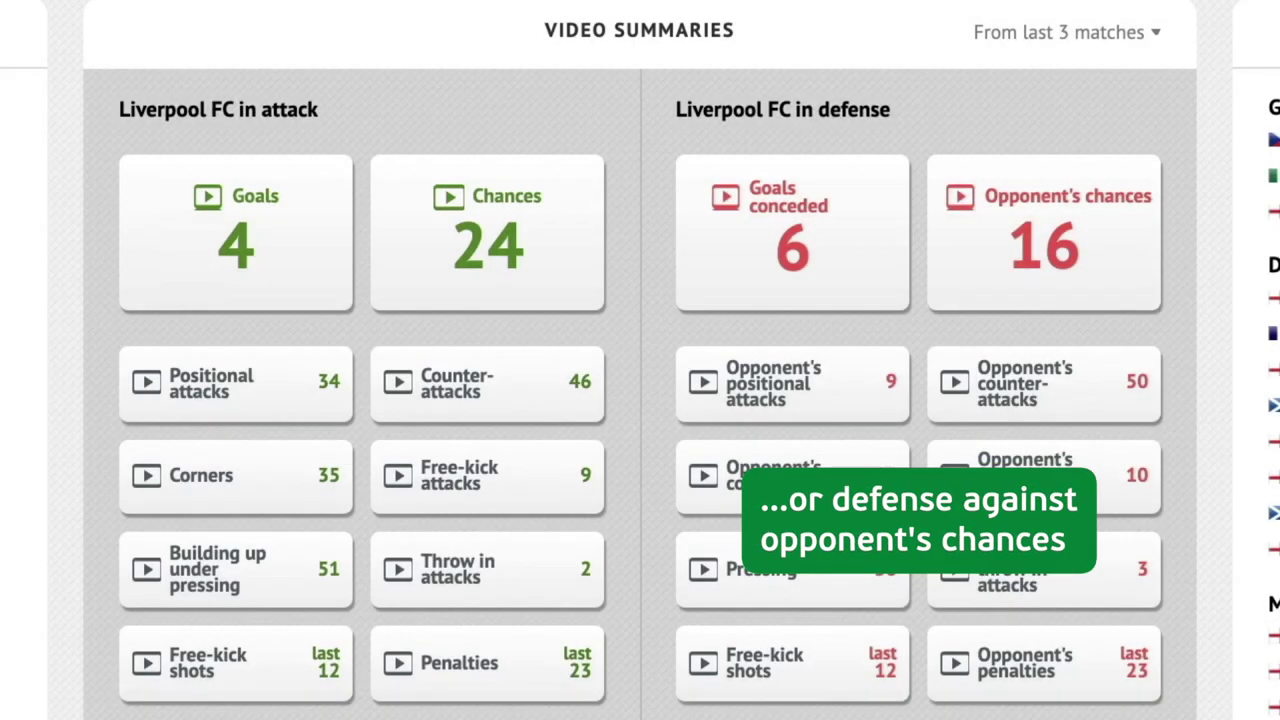
Use advanced match selection from 01.07.2019 to keep the 14 away Premier League matches
click(1153, 46)
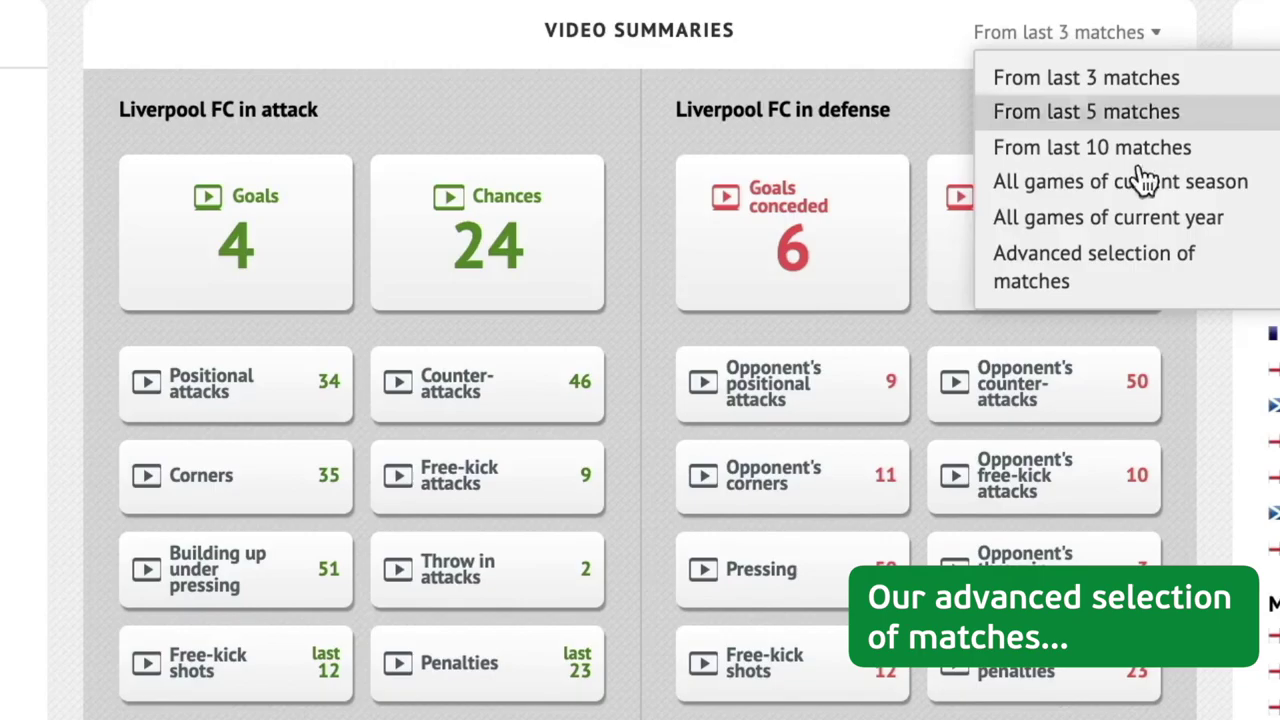
click(1134, 266)
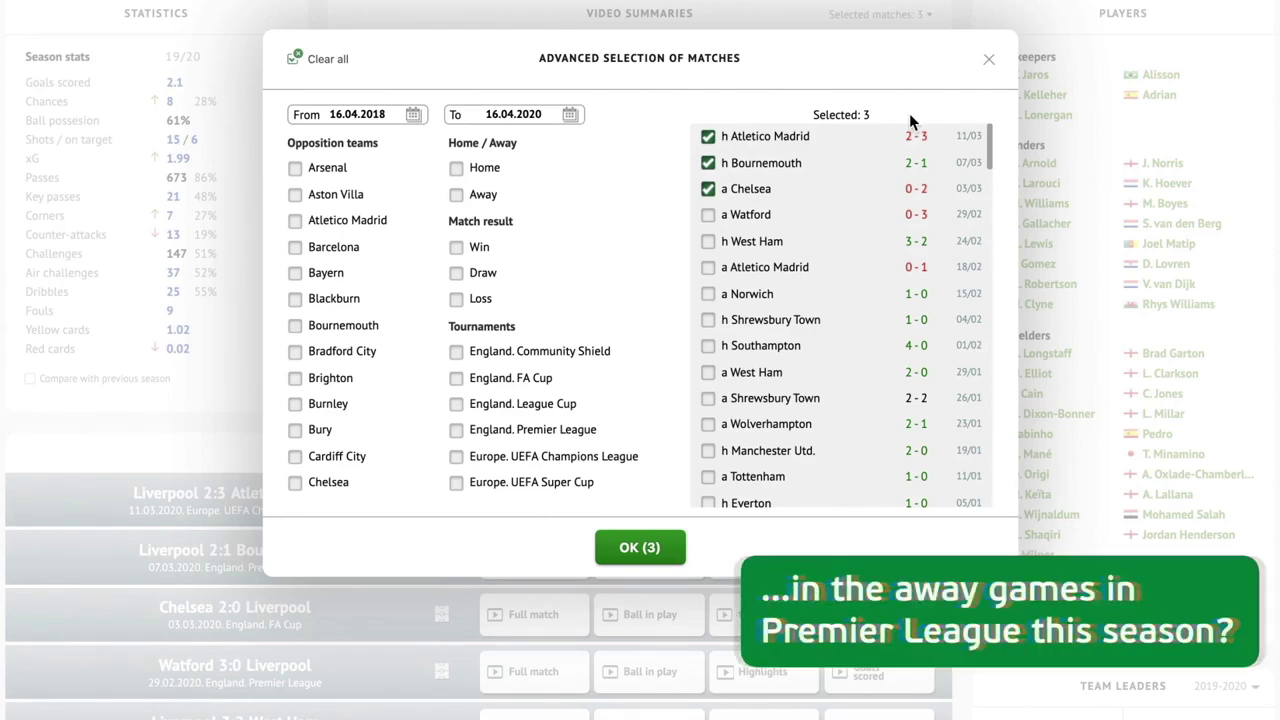
click(399, 113)
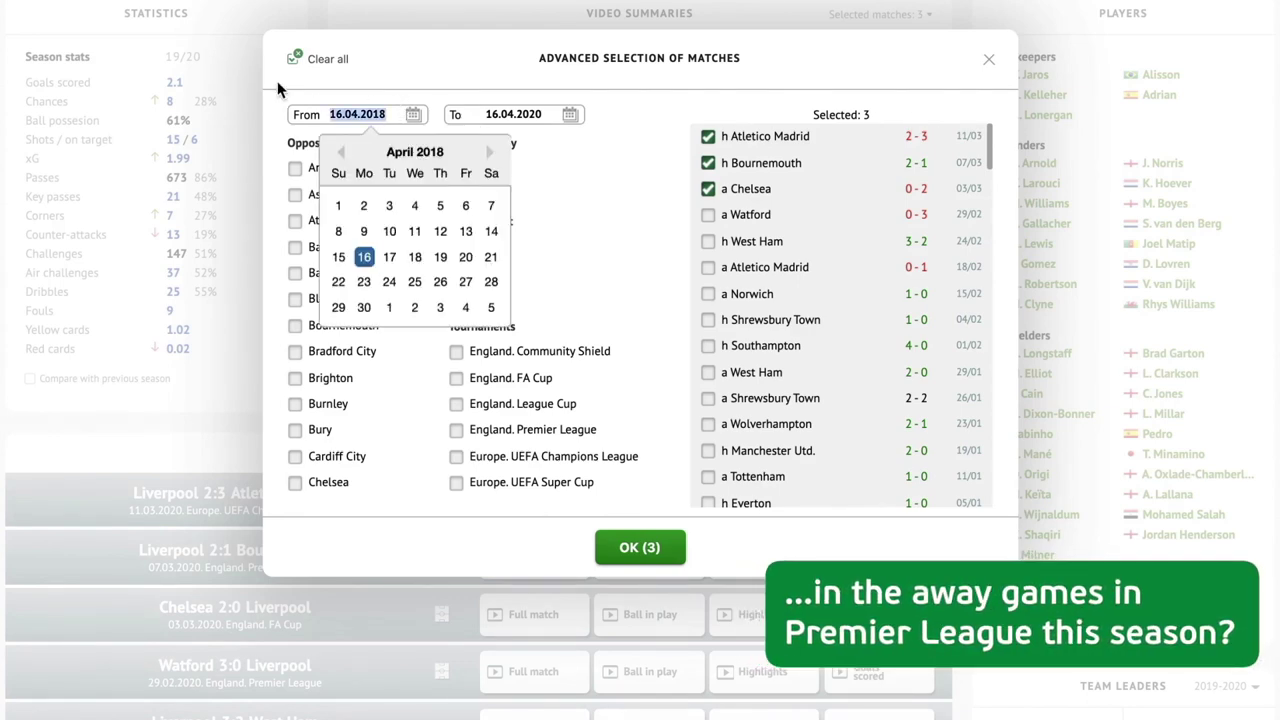
text(01.07.2019)
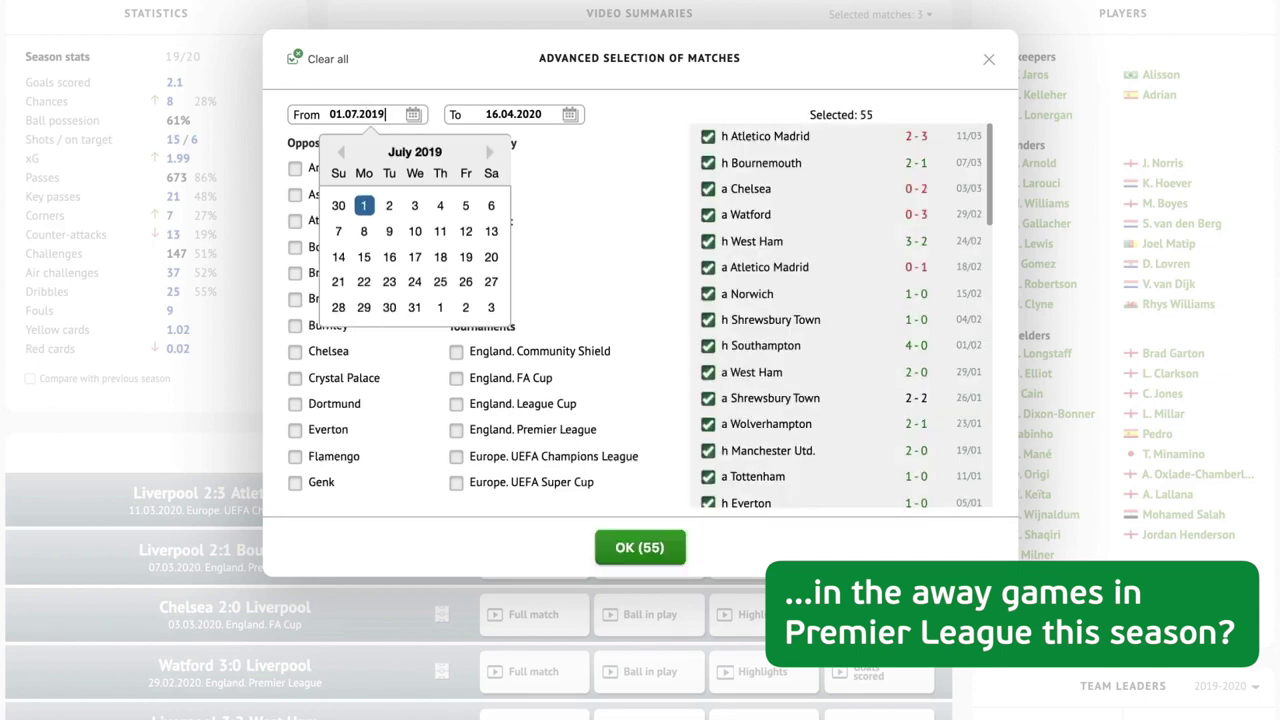
click(364, 207)
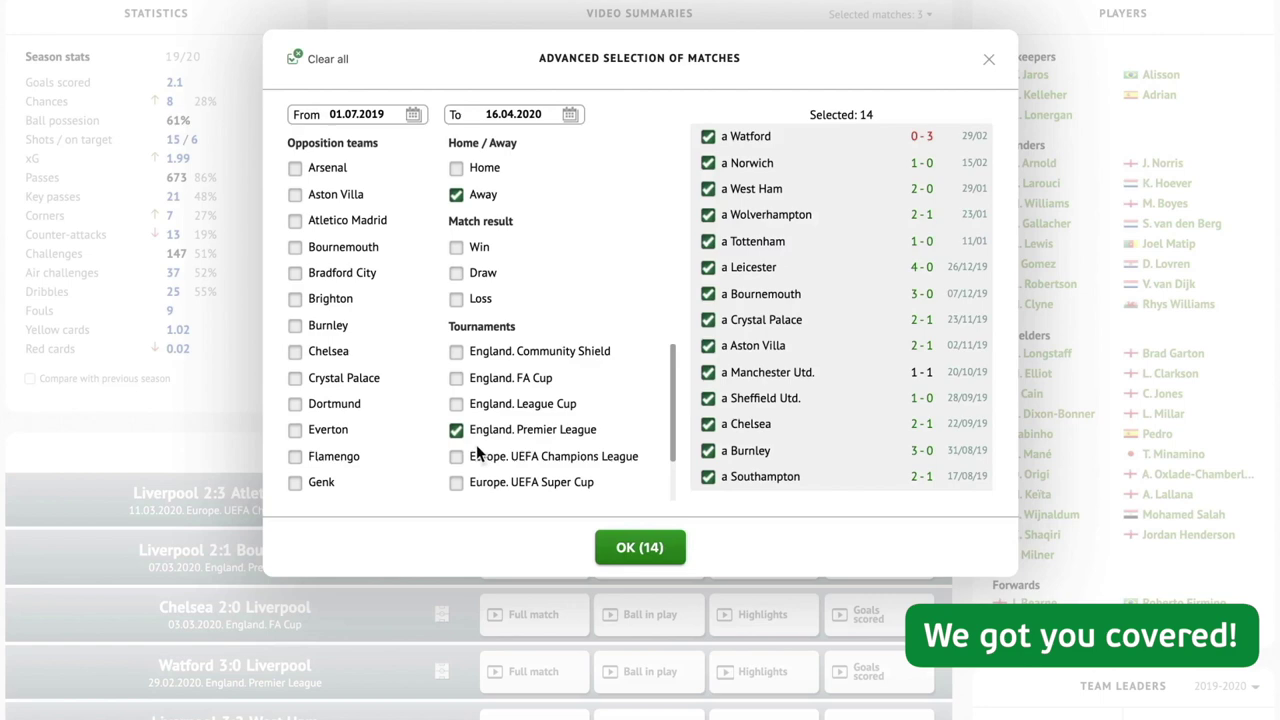
click(639, 548)
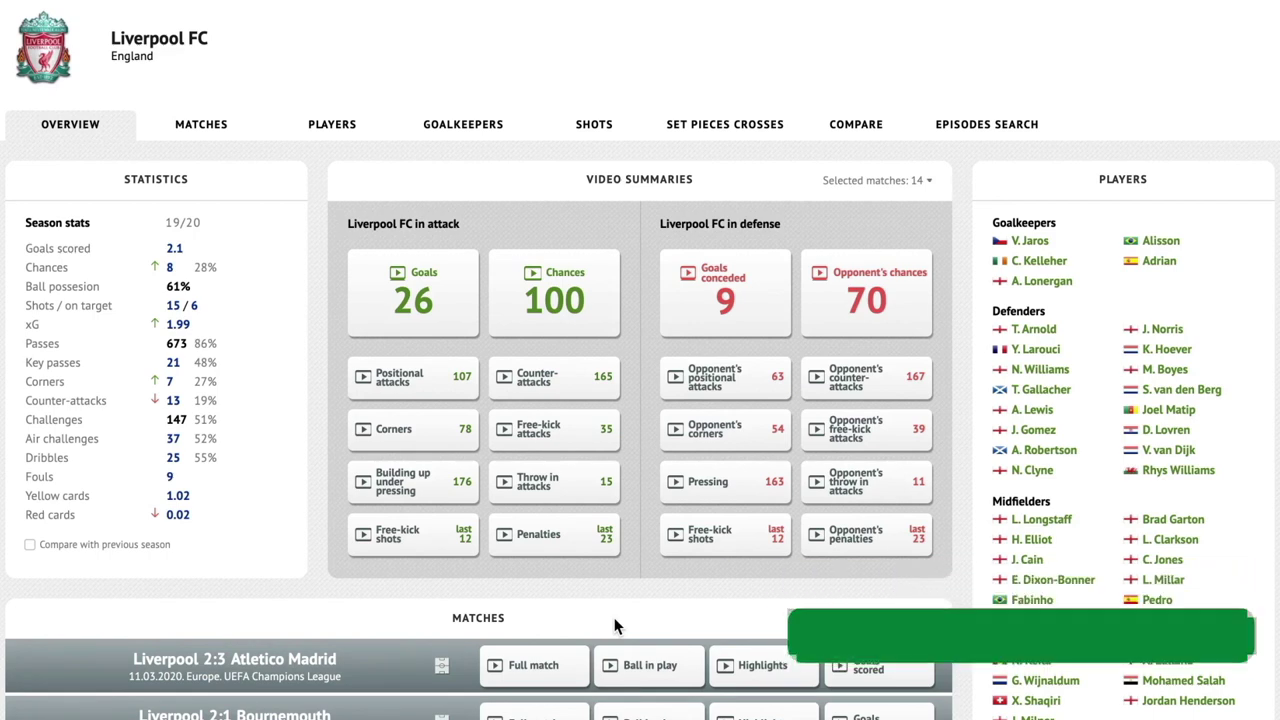
Play the 107 positional attack episodes and extend the Watford clip to 48:30–48:53
click(441, 388)
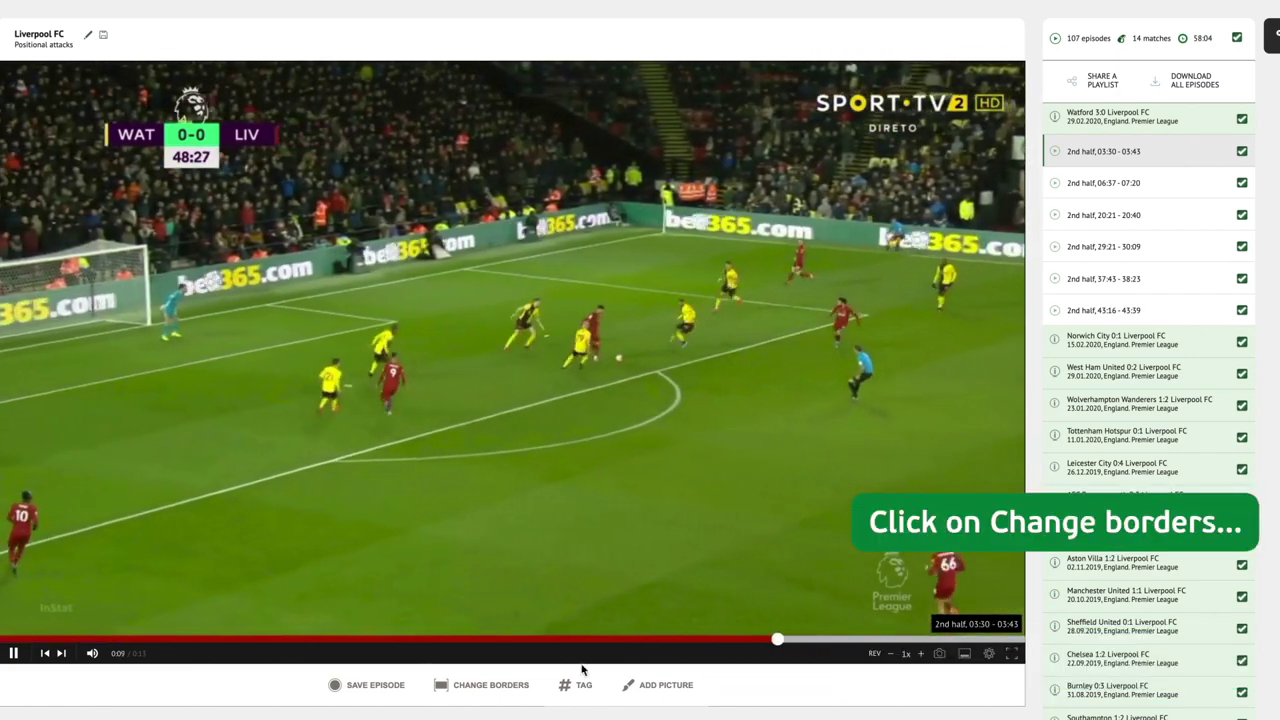
click(515, 689)
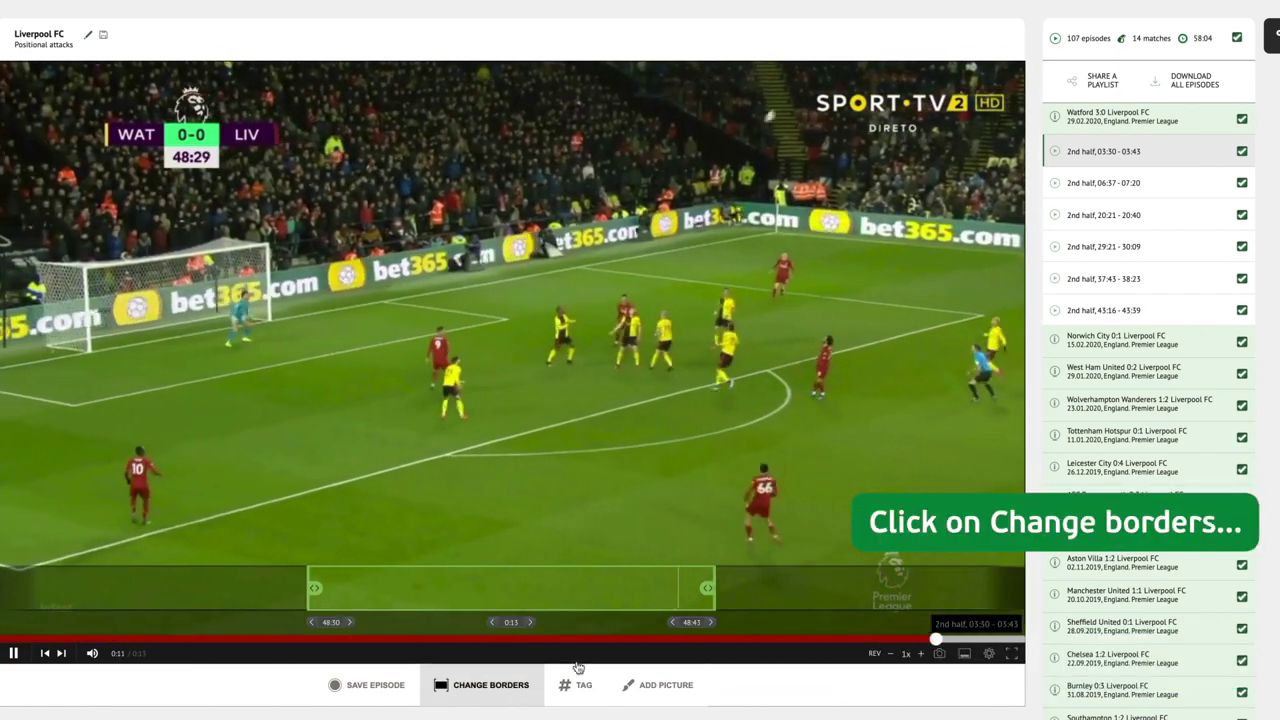
drag(705, 590, 1015, 620)
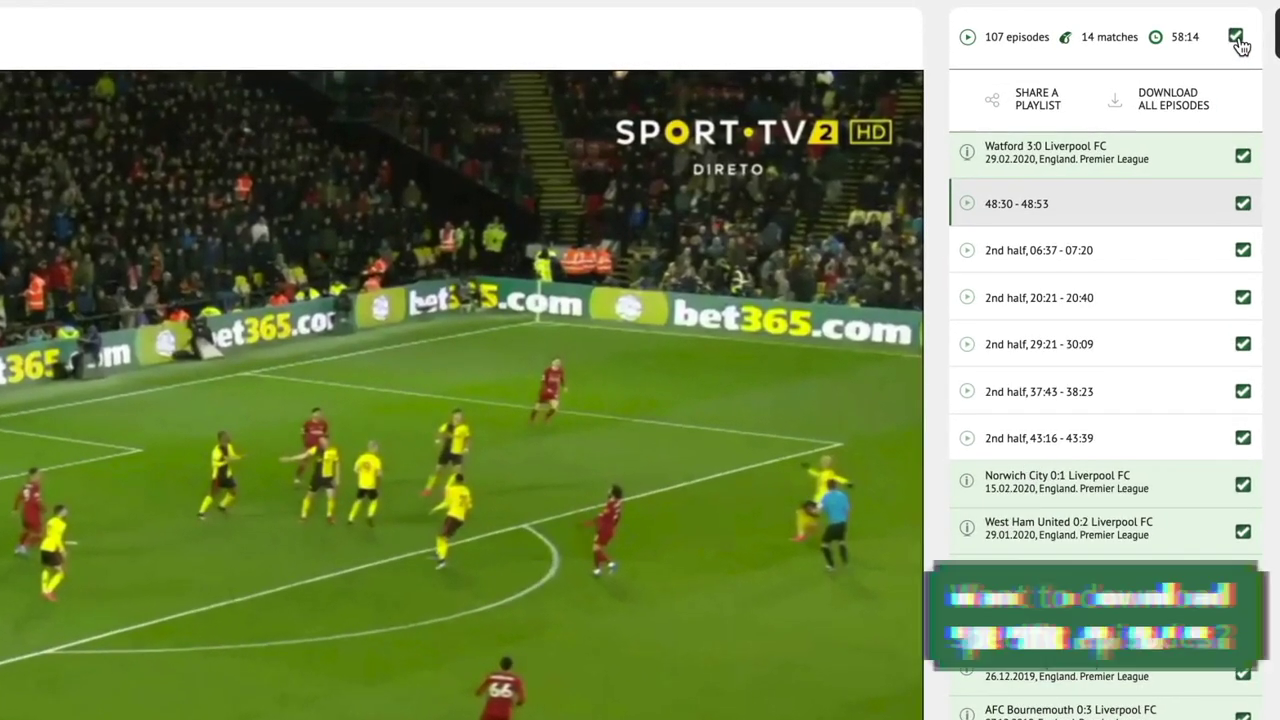
Tick only five episodes: three Watford (48:30, 20:21, 43:16) and two Norwich (05:34, 11:55)
click(1236, 37)
click(1242, 159)
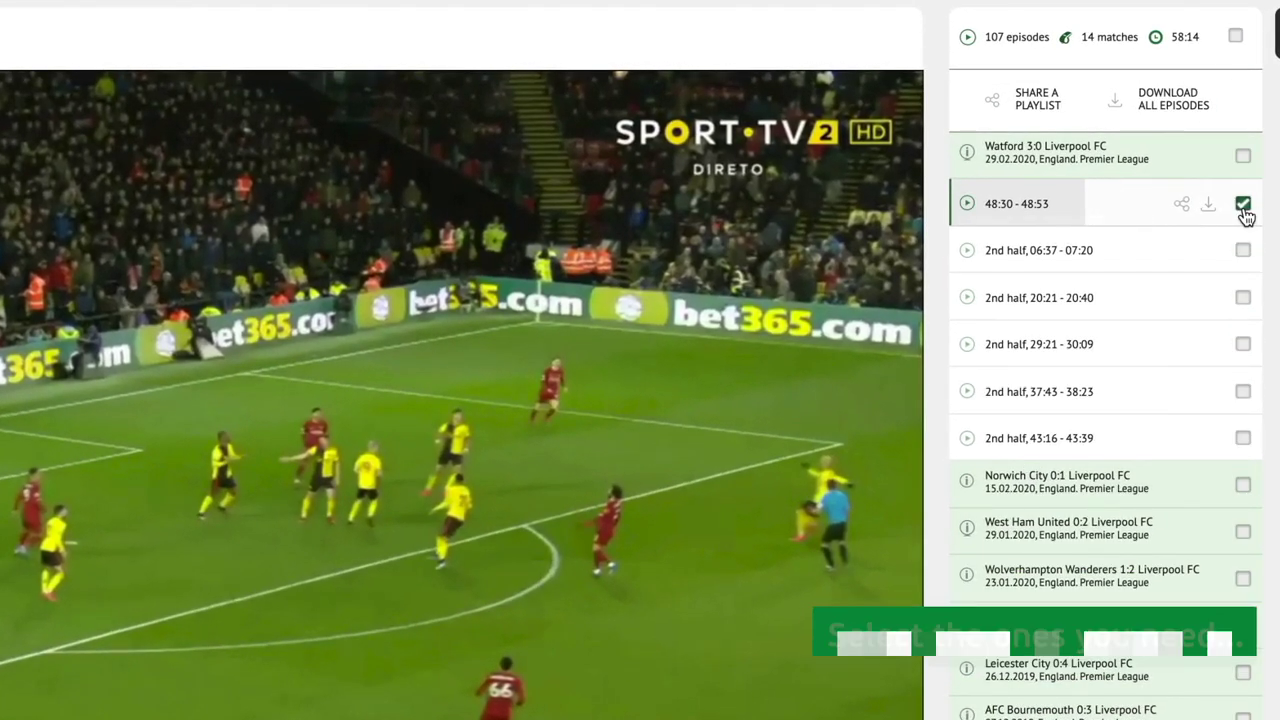
click(1243, 297)
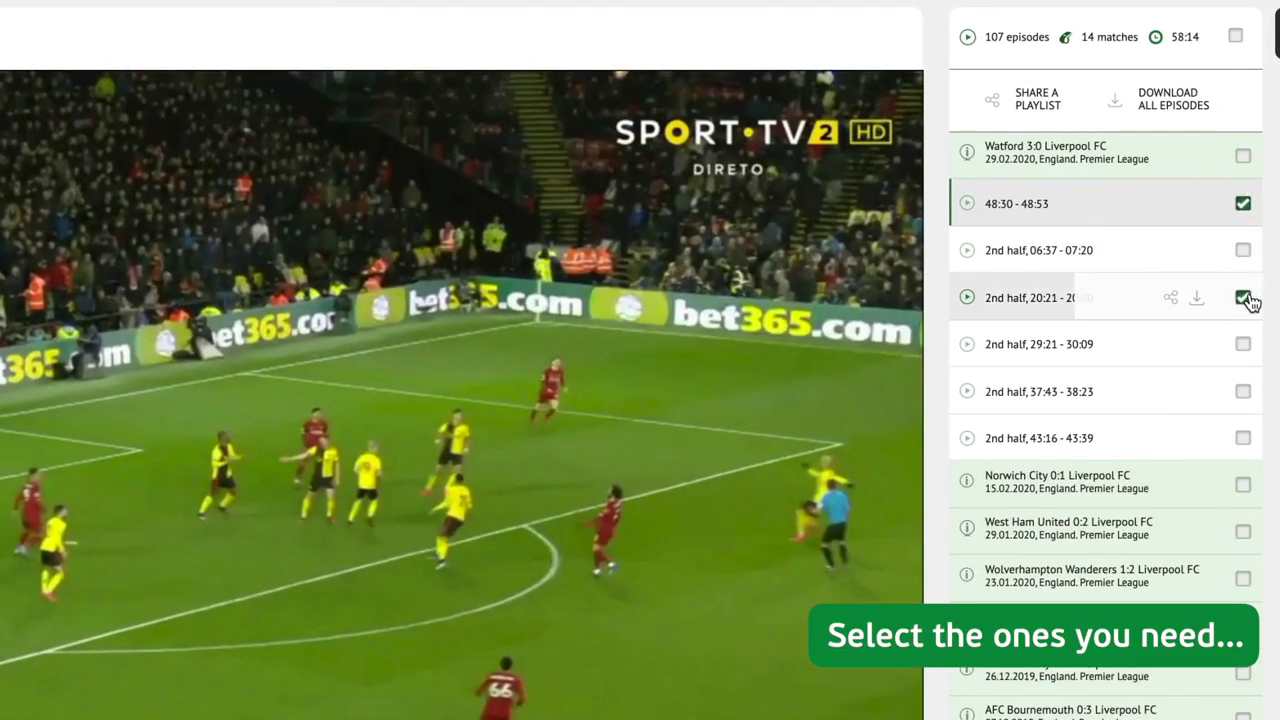
click(1244, 441)
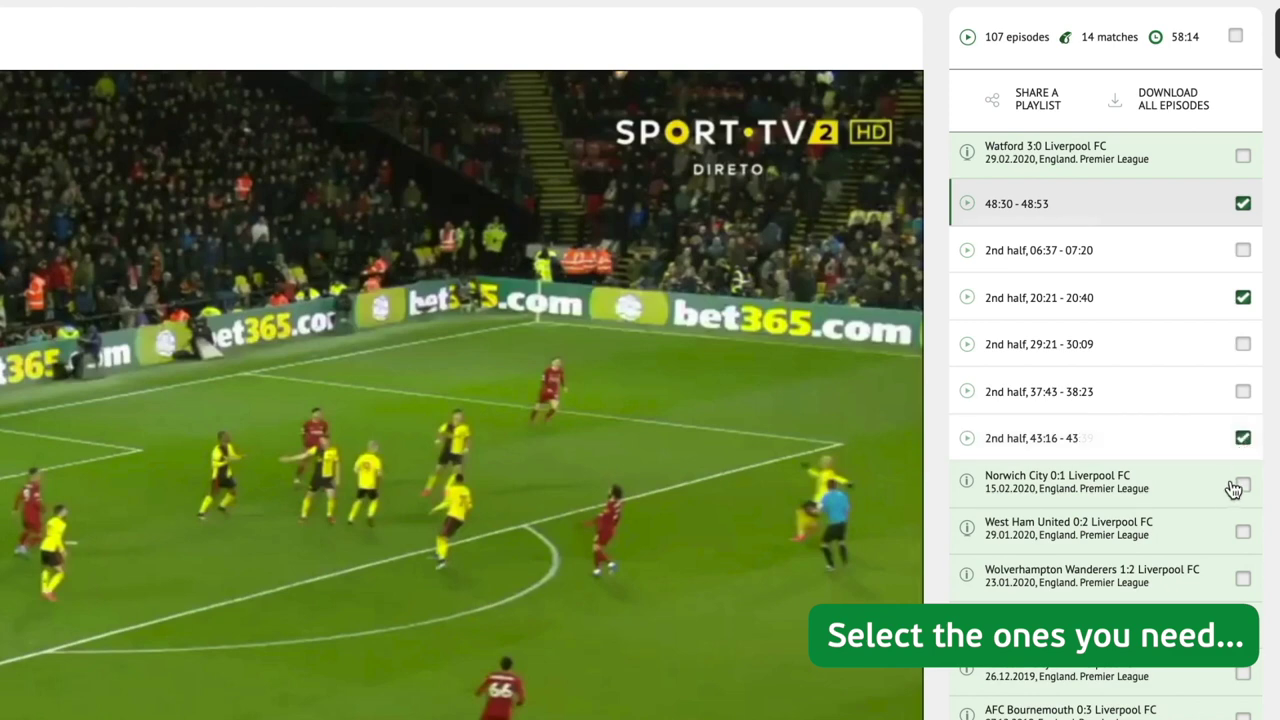
click(1189, 505)
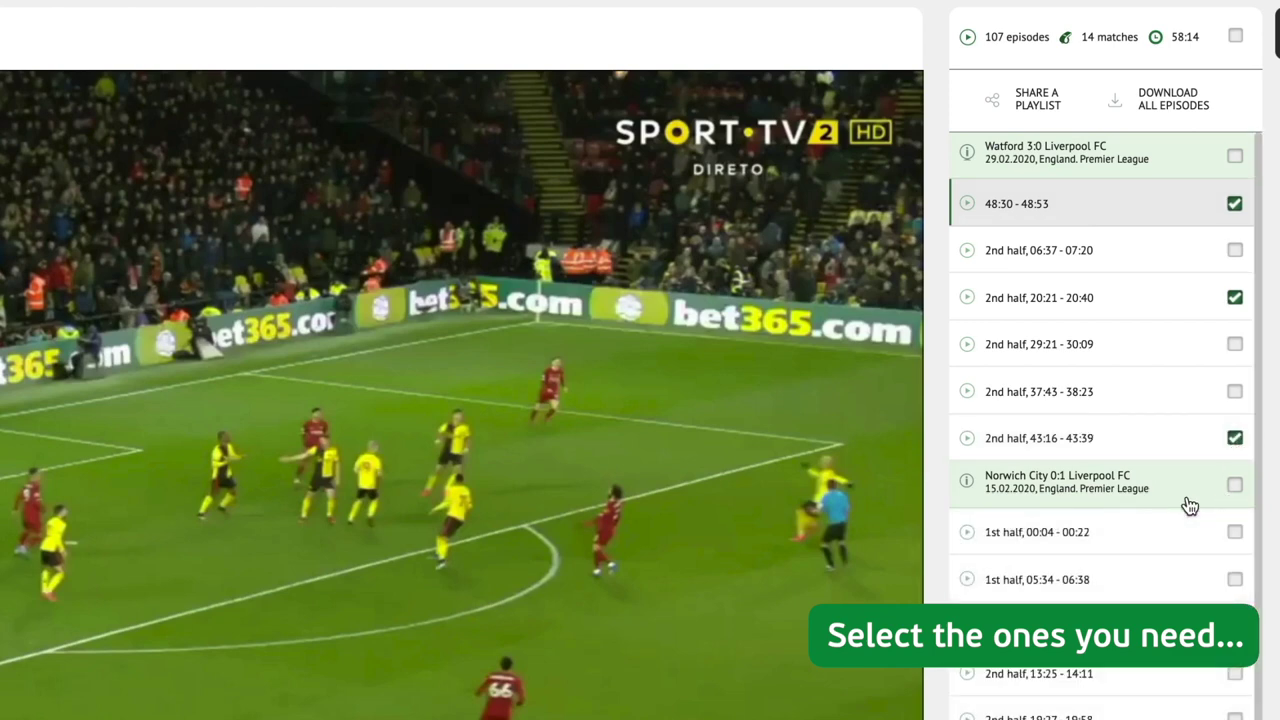
scroll(1189, 505, down, 1)
click(1237, 506)
click(1237, 553)
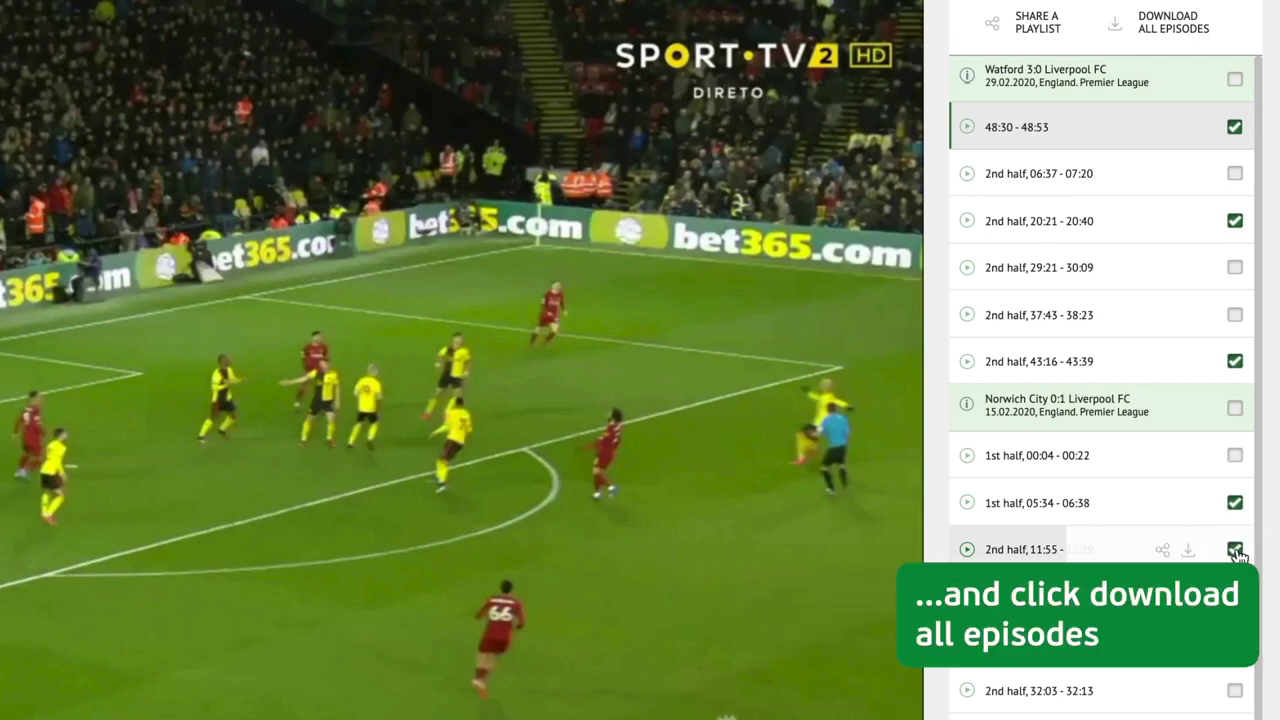
Download the selected episodes in 1080 quality as one file
click(1162, 40)
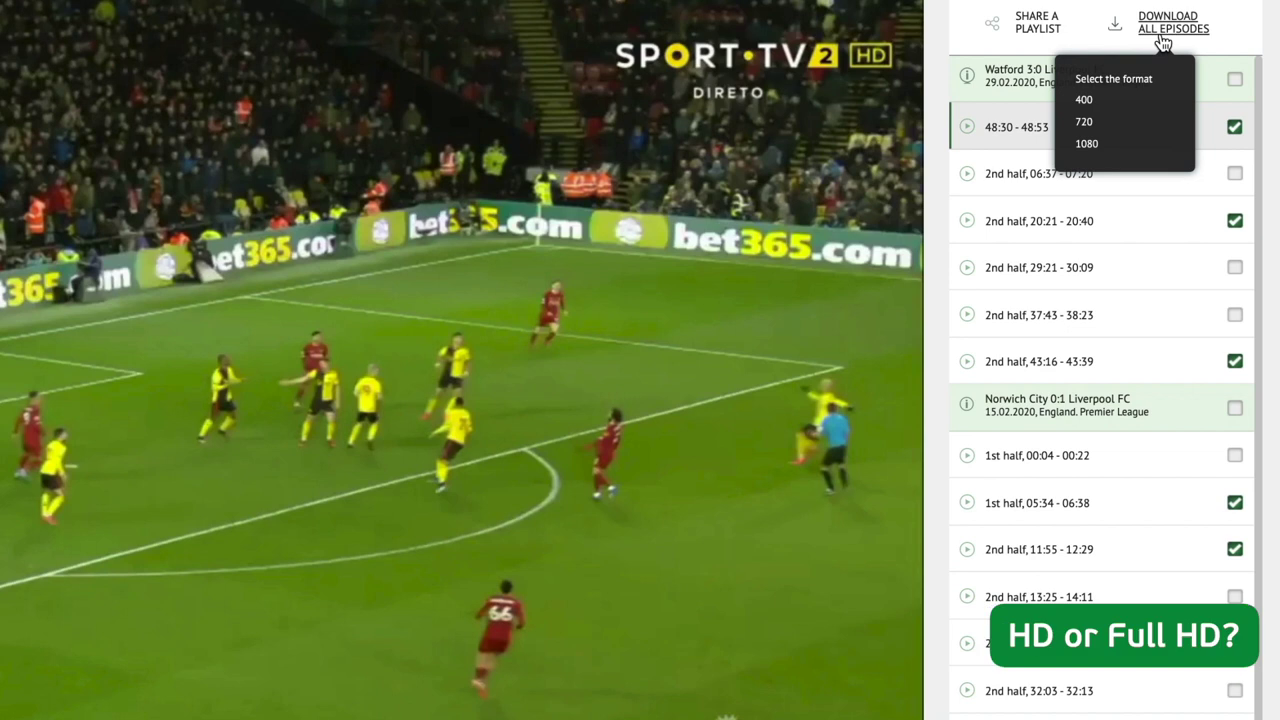
click(1110, 143)
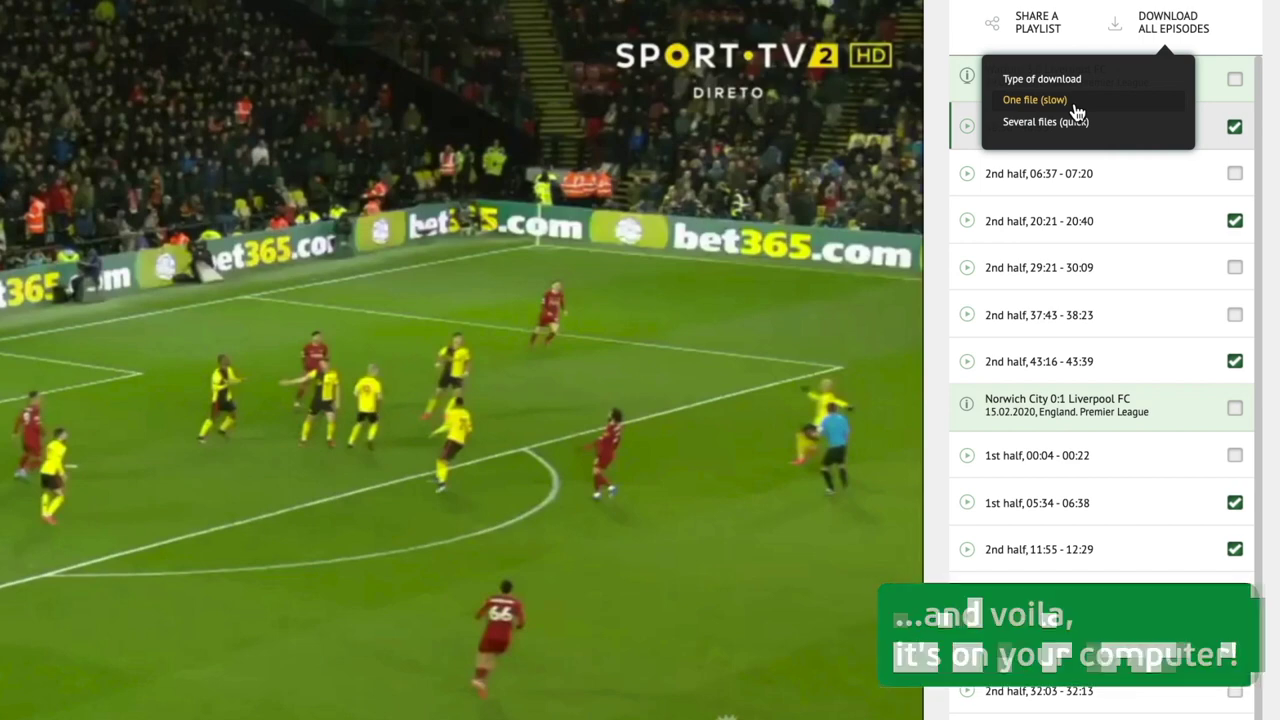
click(1076, 104)
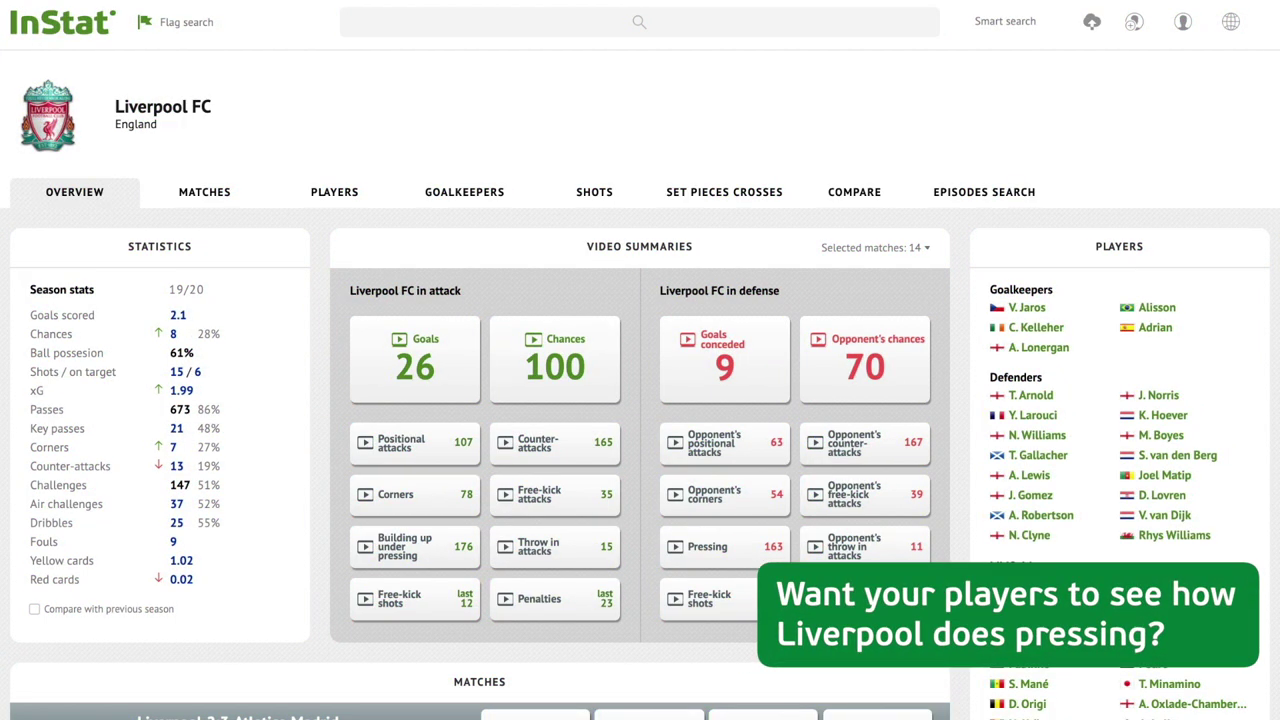
Play Liverpool's 159 pressing episodes and pause on the Watford clip
click(776, 556)
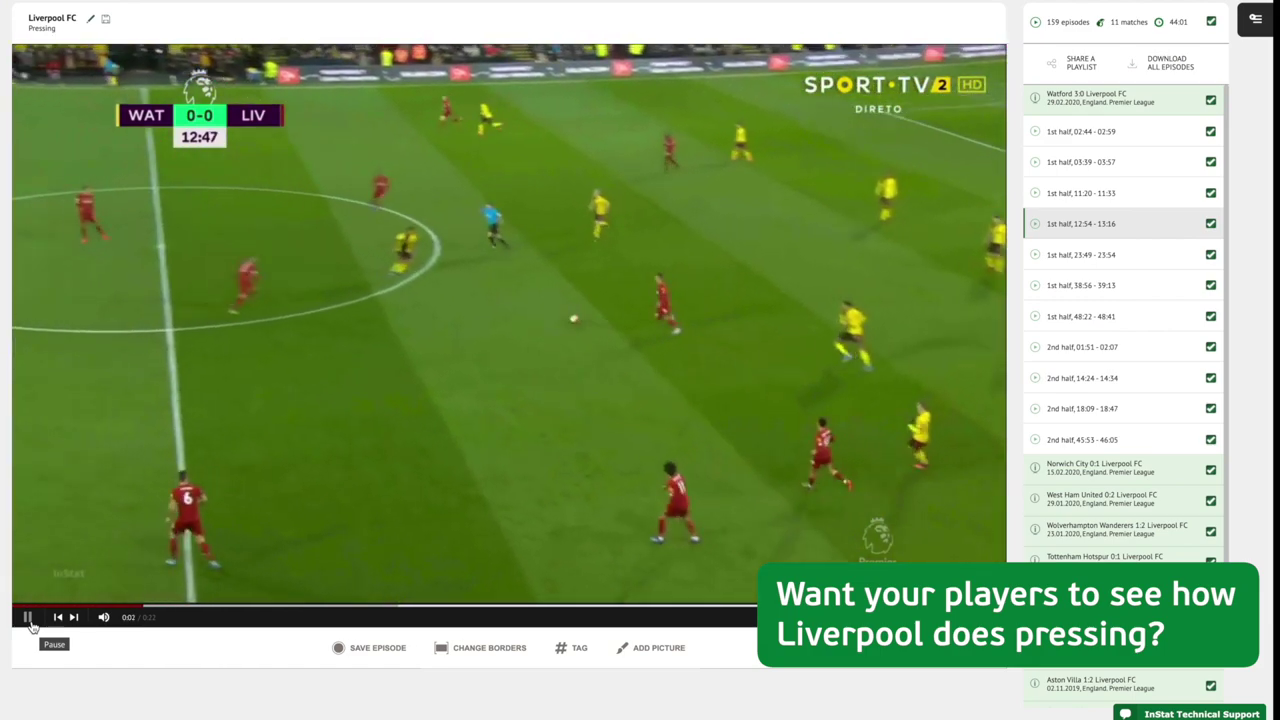
click(28, 617)
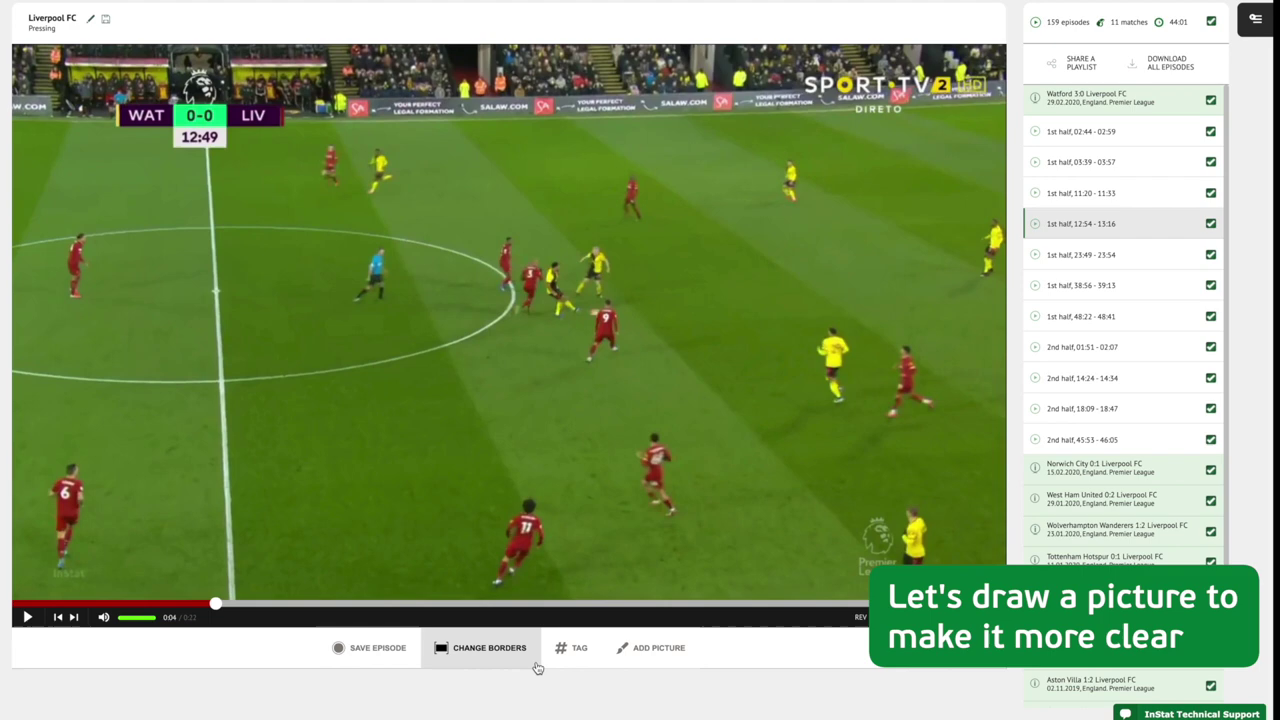
In the drawing editor, link the upper back defender to player 6 with a highlight line
click(634, 659)
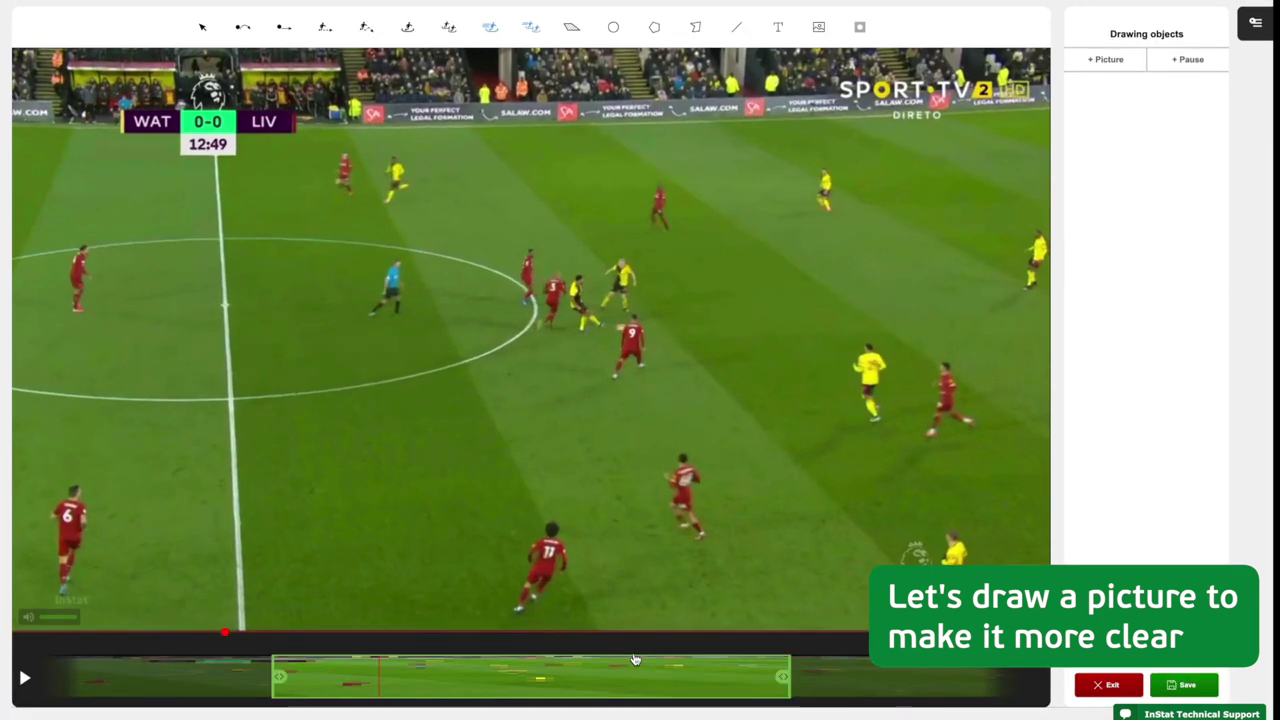
click(75, 317)
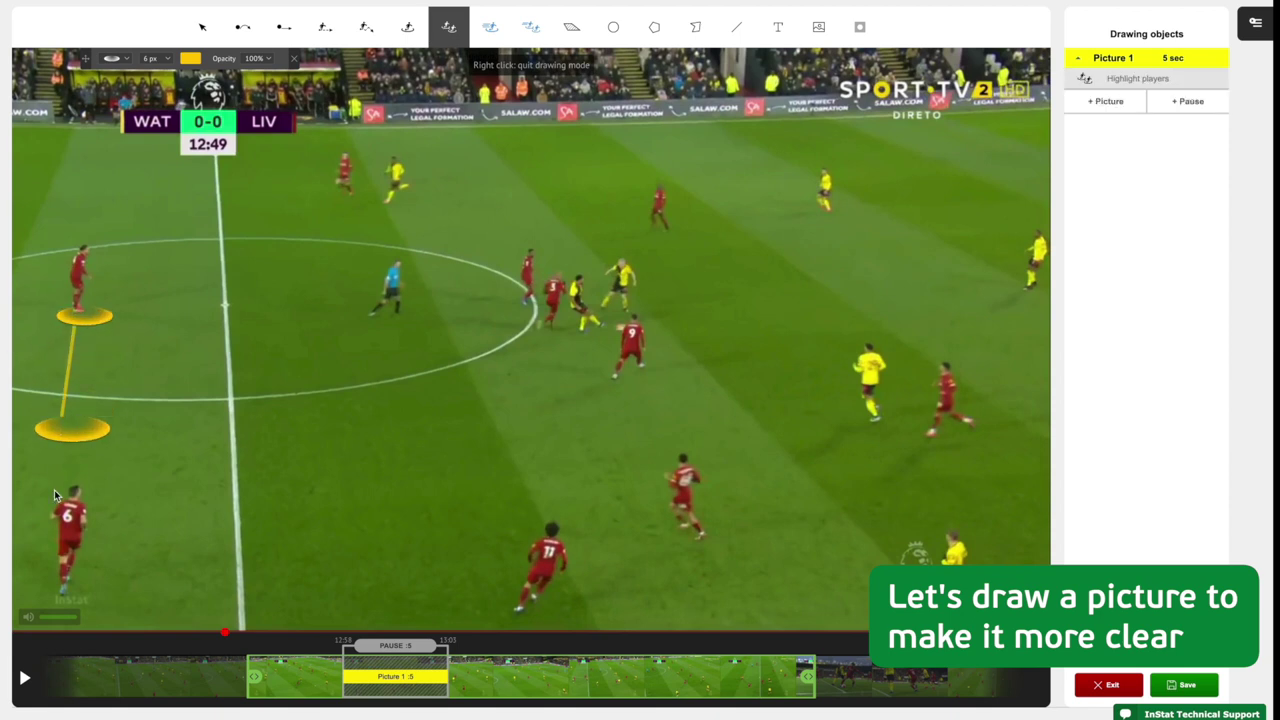
click(52, 594)
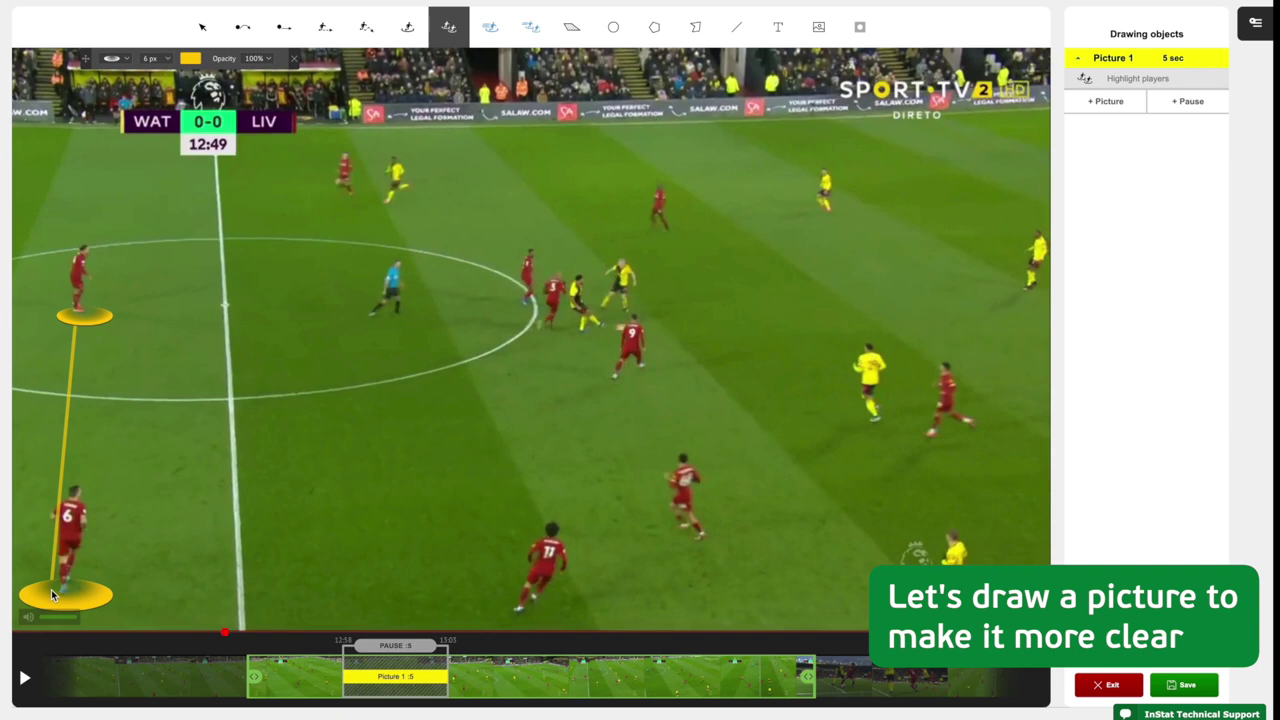
Place 1 px highlight rings under the No. 9 and two pressing midfielders
click(418, 32)
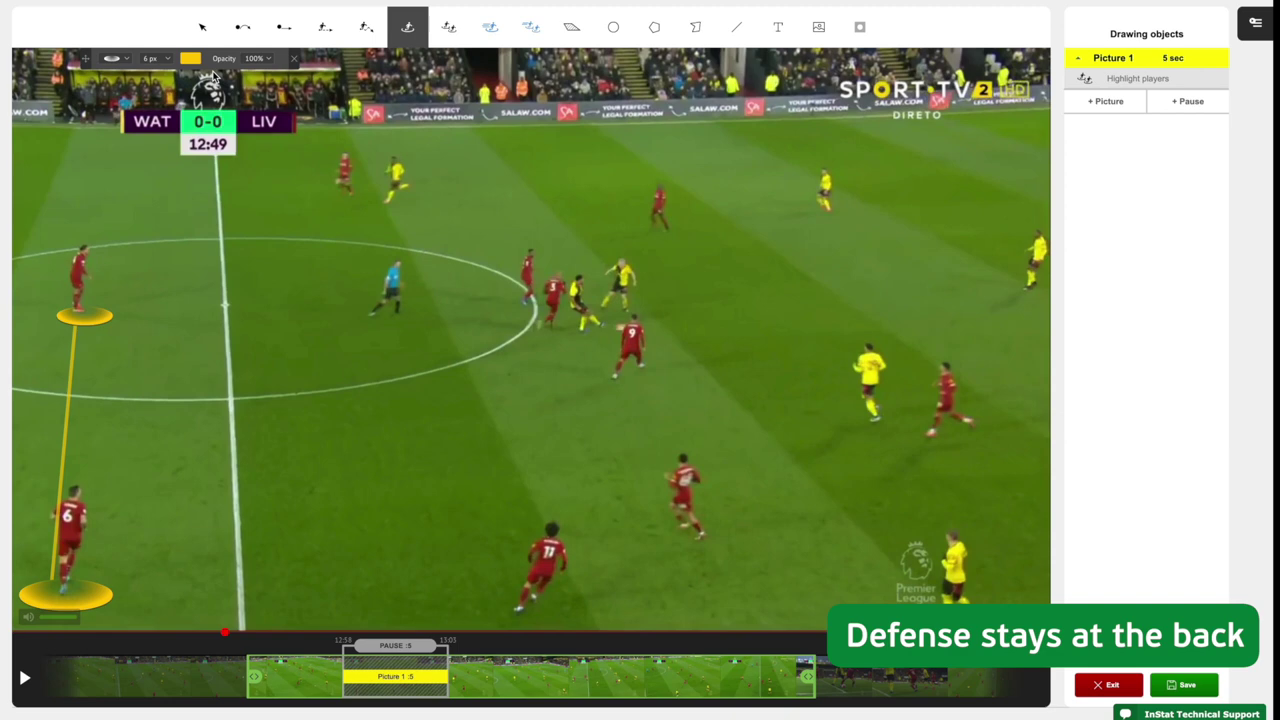
click(158, 60)
click(152, 74)
click(627, 377)
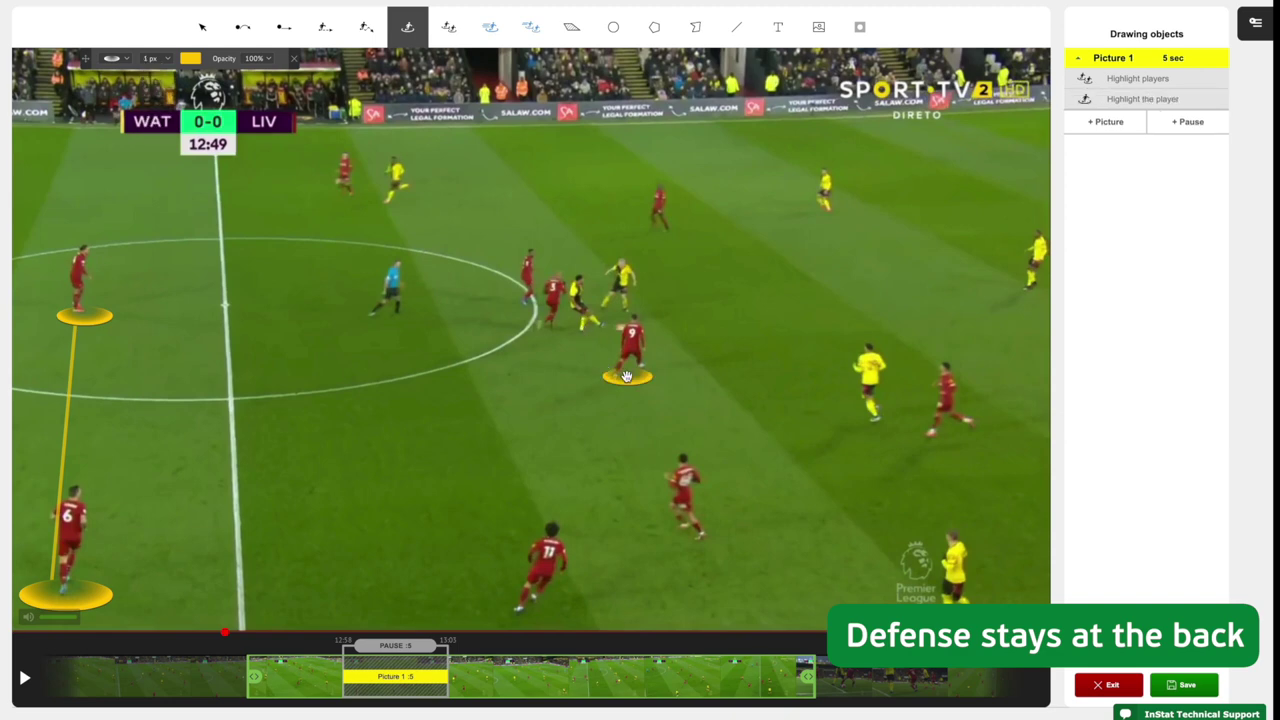
click(549, 324)
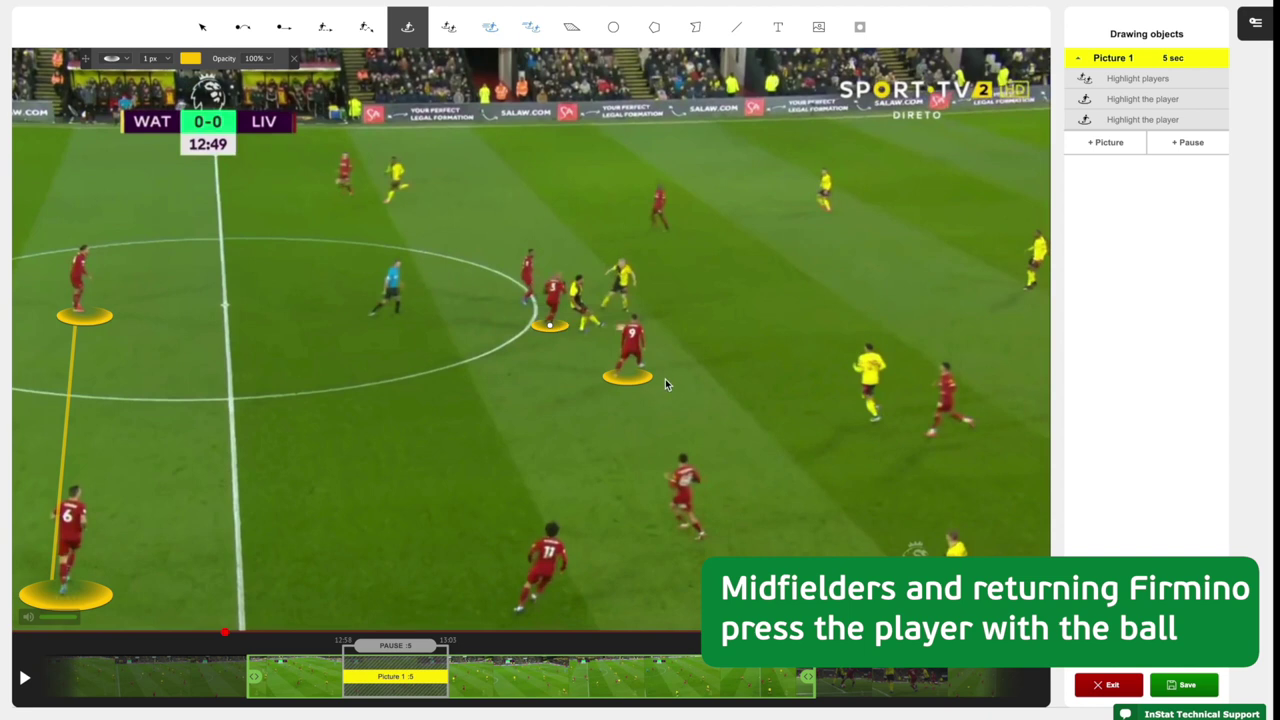
click(524, 296)
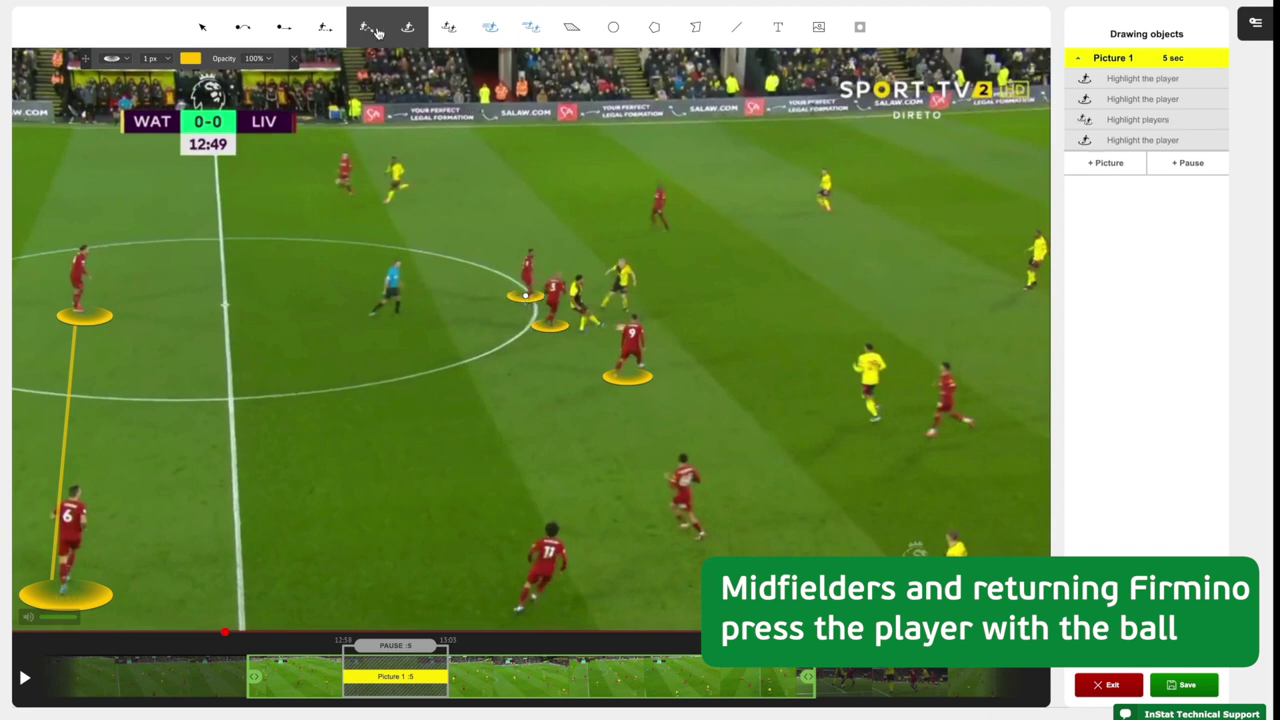
Draw straight movement arrows toward the ball carrier and save the picture
click(325, 27)
mouse_move(632, 374)
mouse_down()
mouse_move(605, 342)
mouse_move(560, 327)
mouse_move(588, 323)
mouse_up()
drag(531, 291, 586, 316)
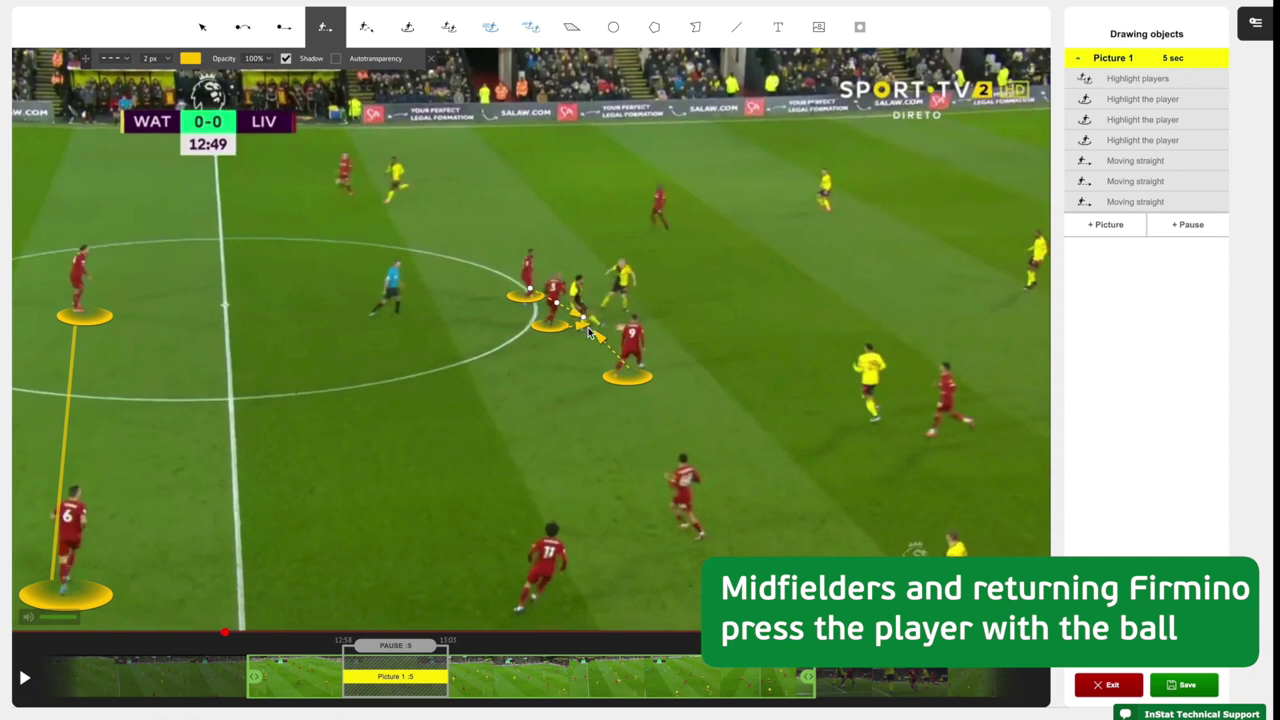
click(1184, 684)
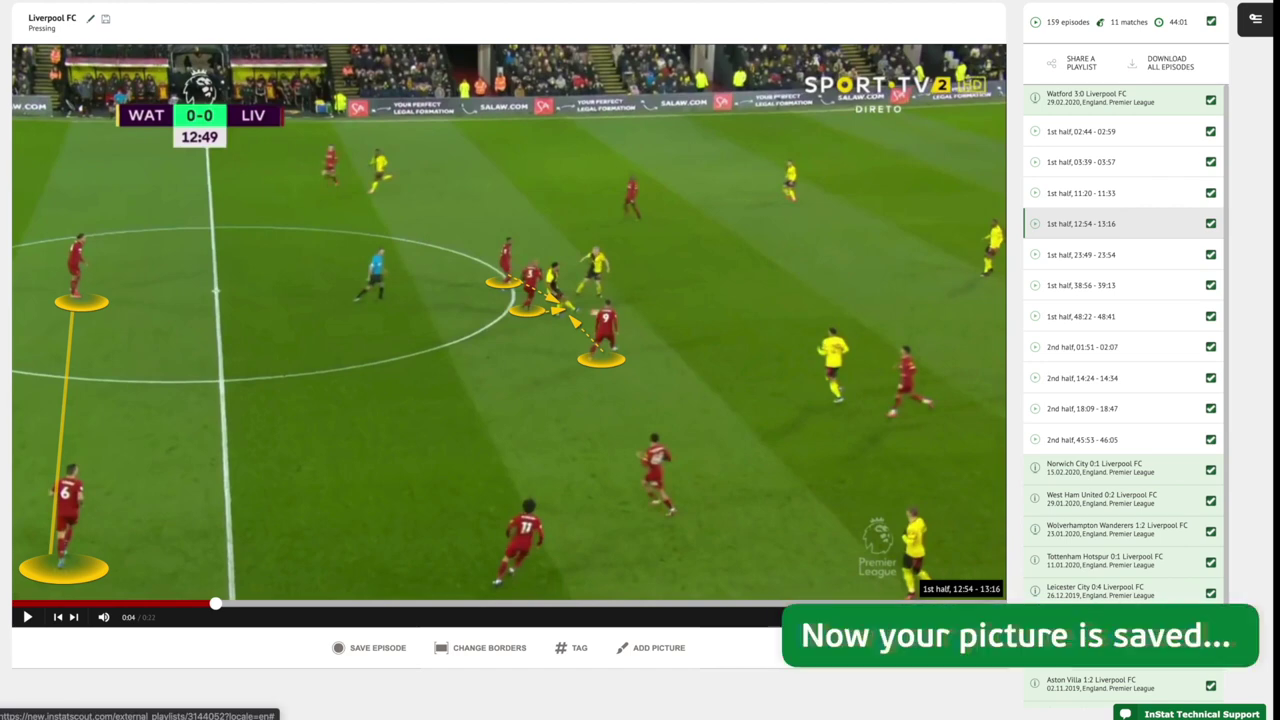
Download the annotated 12:54–13:16 Watford episode in 1080 quality
mouse_move(1179, 236)
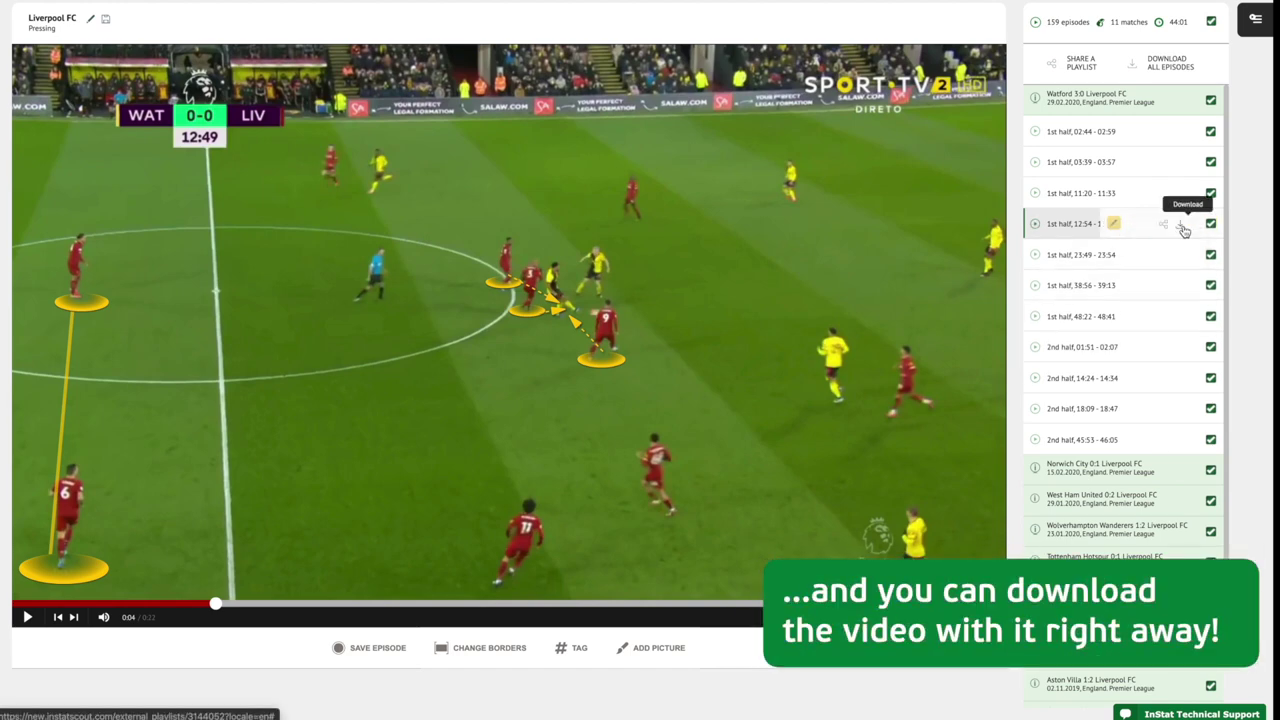
click(1183, 230)
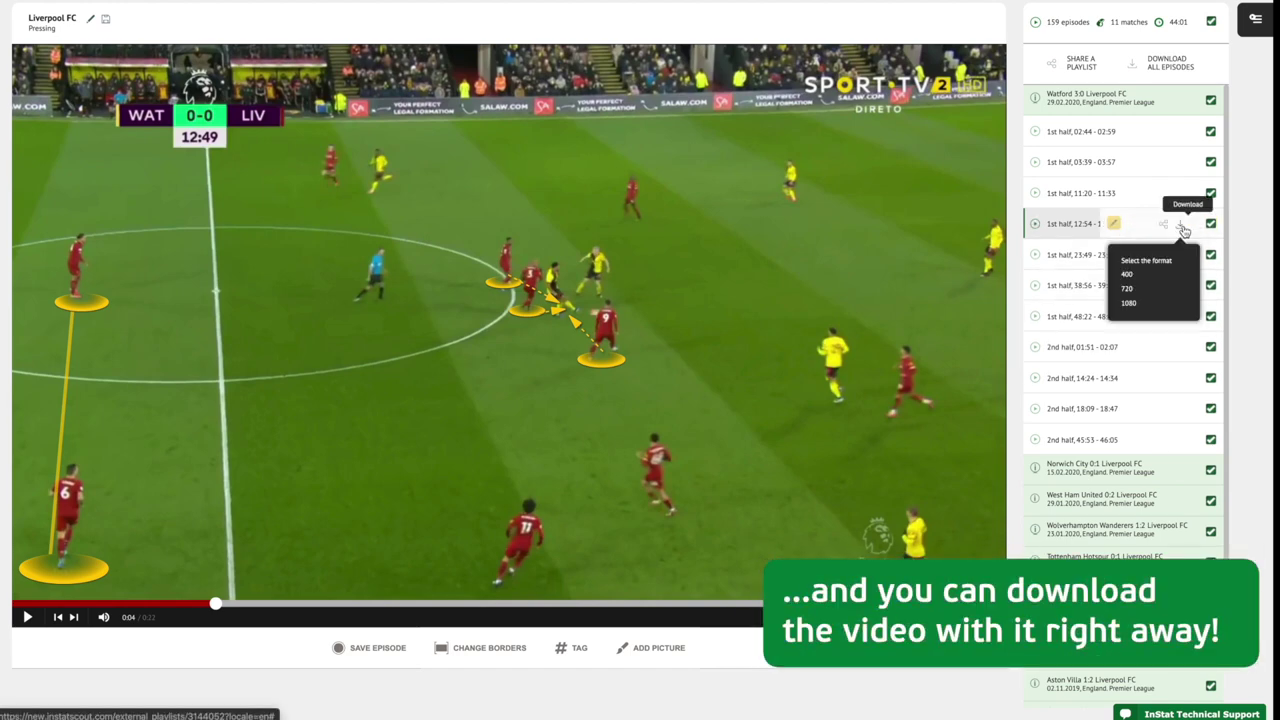
click(1126, 312)
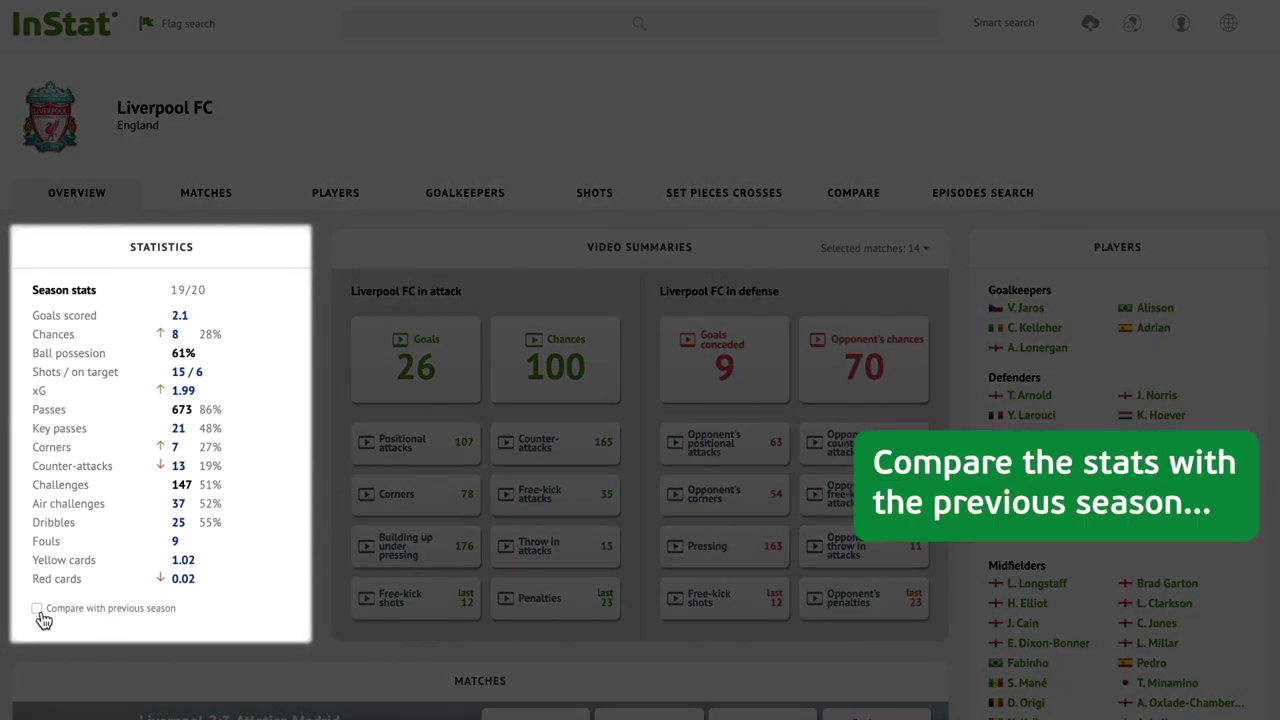
Compare with the 18/19 season, then open Mohamed Salah from Team Leaders' Chances created
click(37, 609)
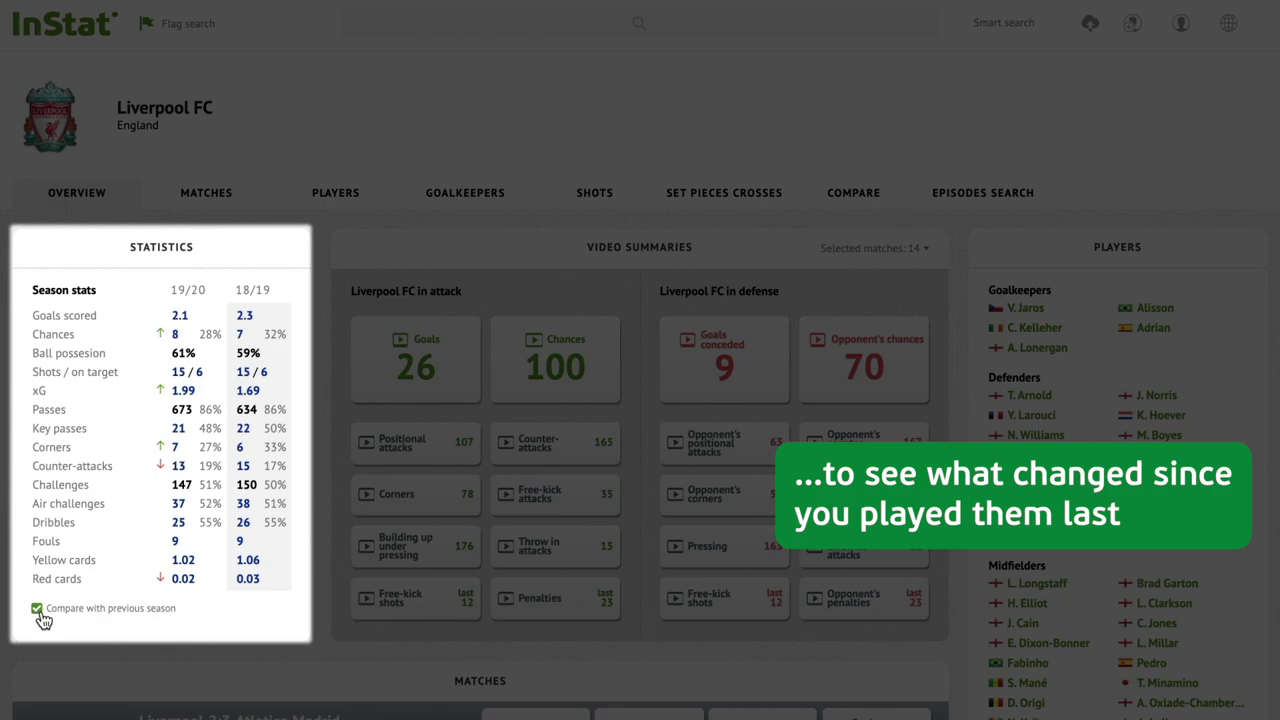
scroll(640, 400, down, 5)
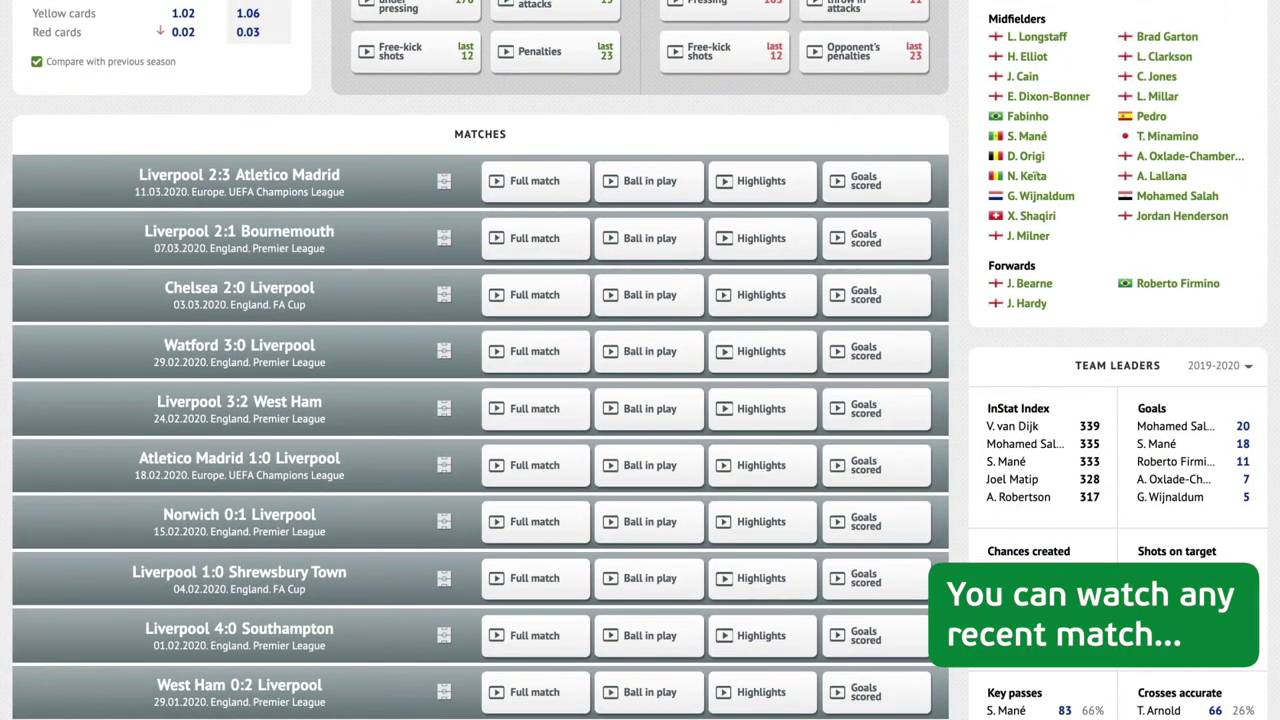
scroll(640, 400, down, 2)
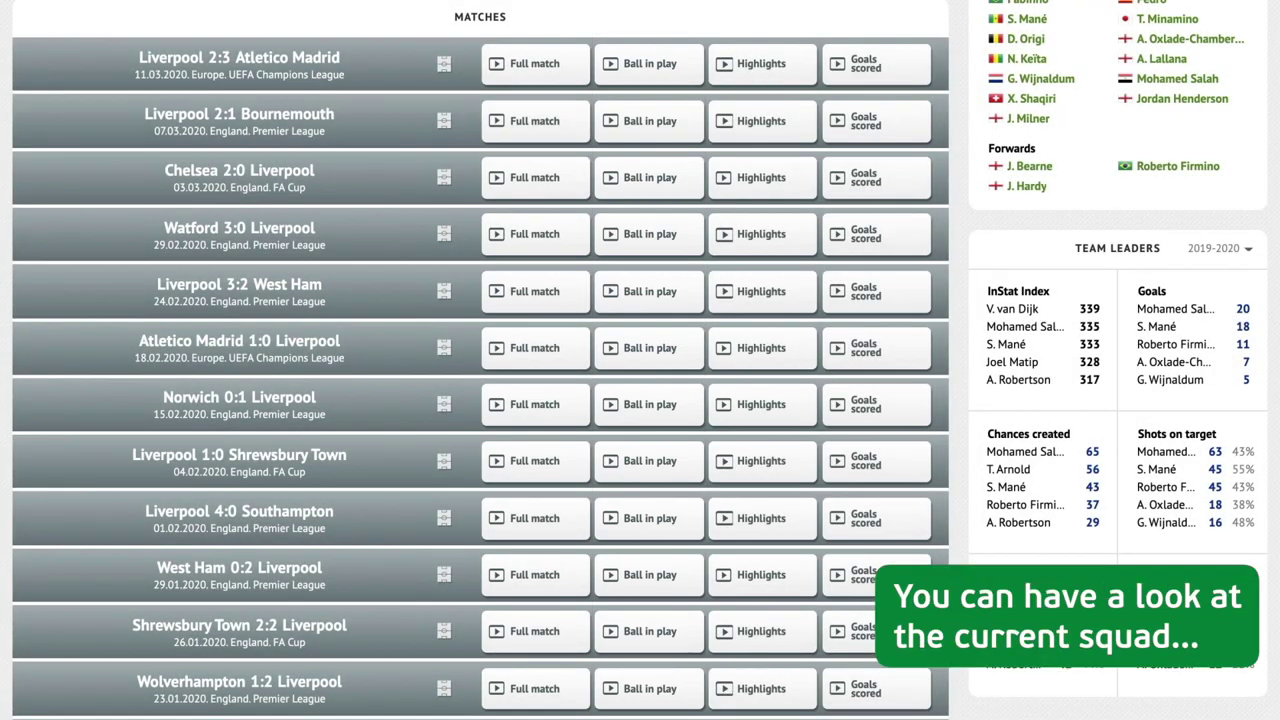
scroll(480, 360, up, 5)
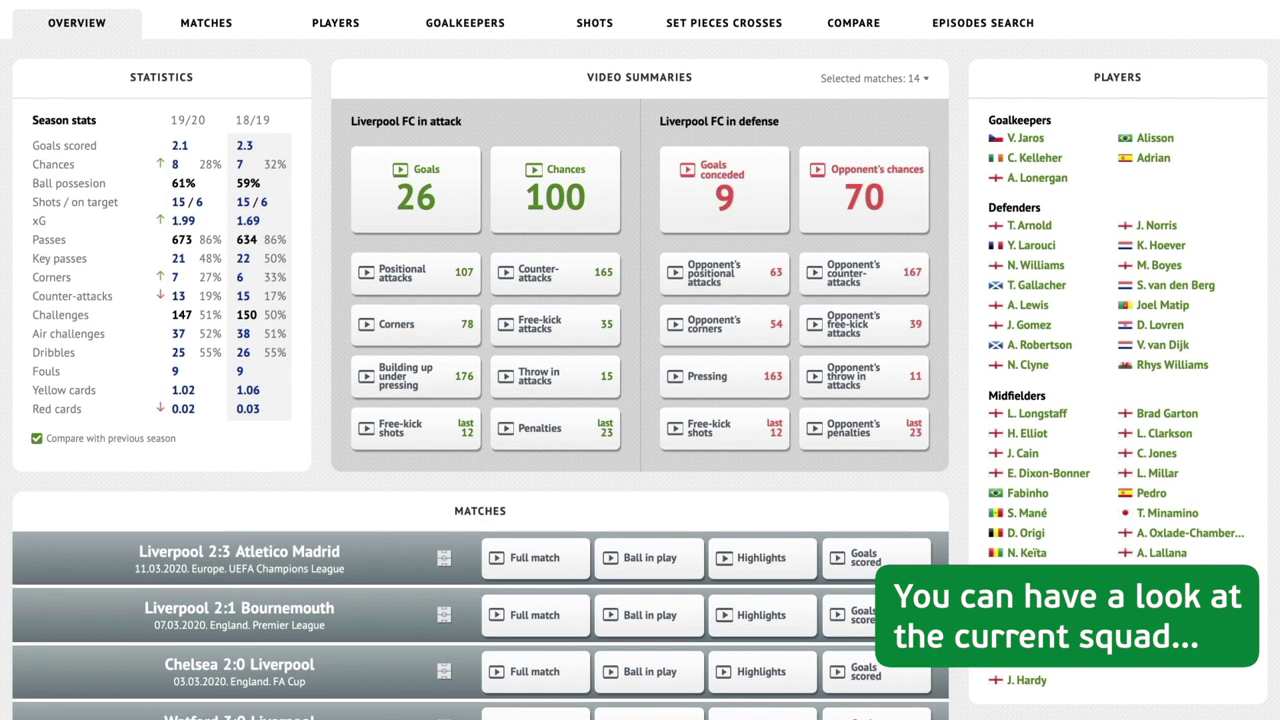
scroll(480, 360, down, 6)
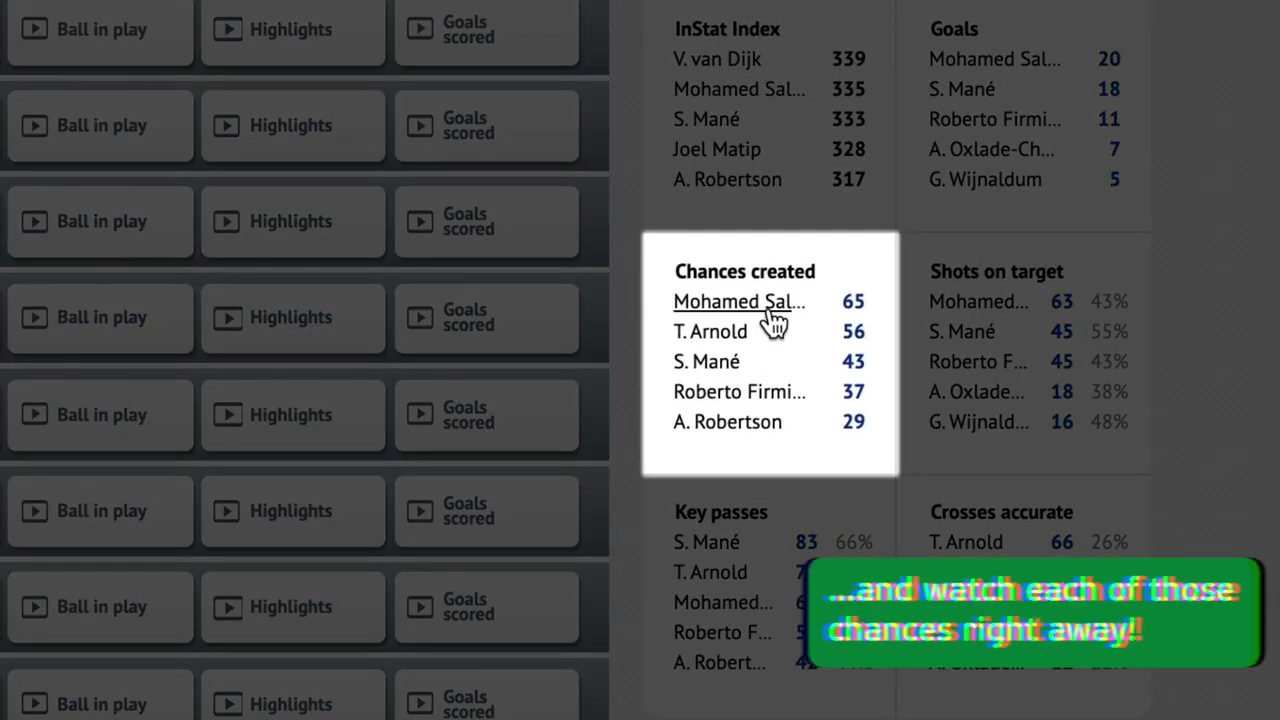
click(775, 322)
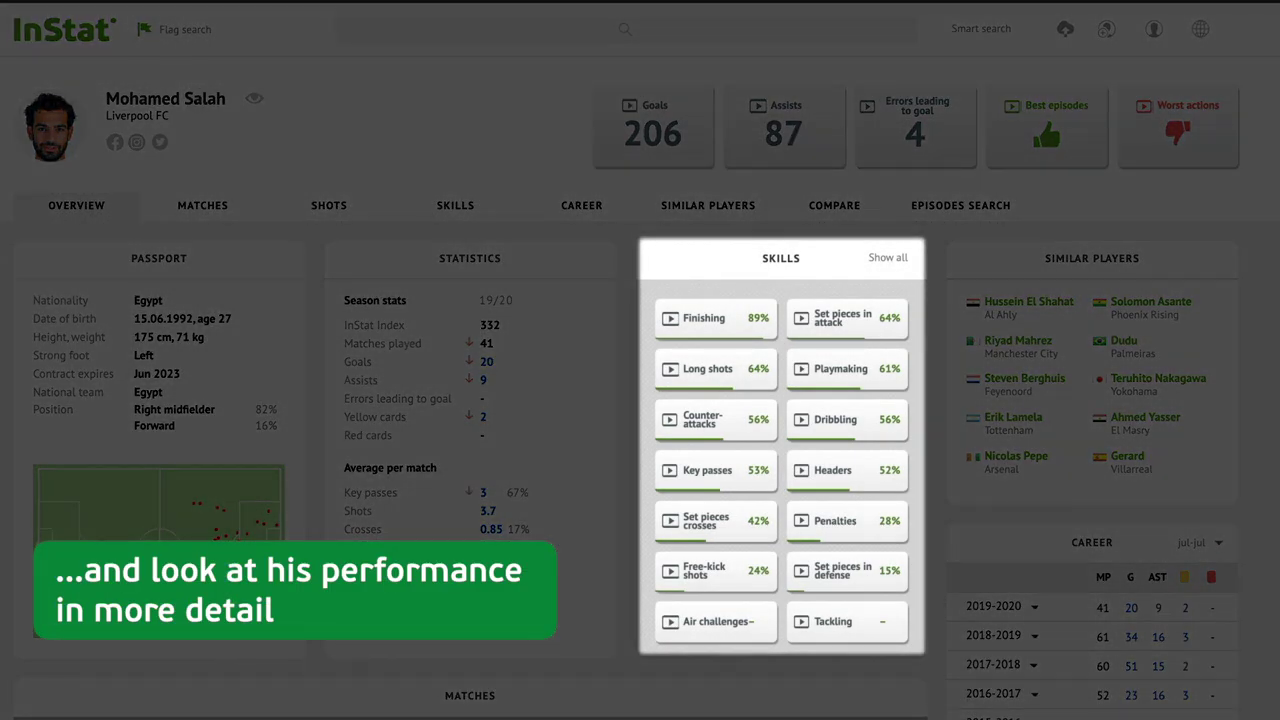
scroll(640, 400, down, 3)
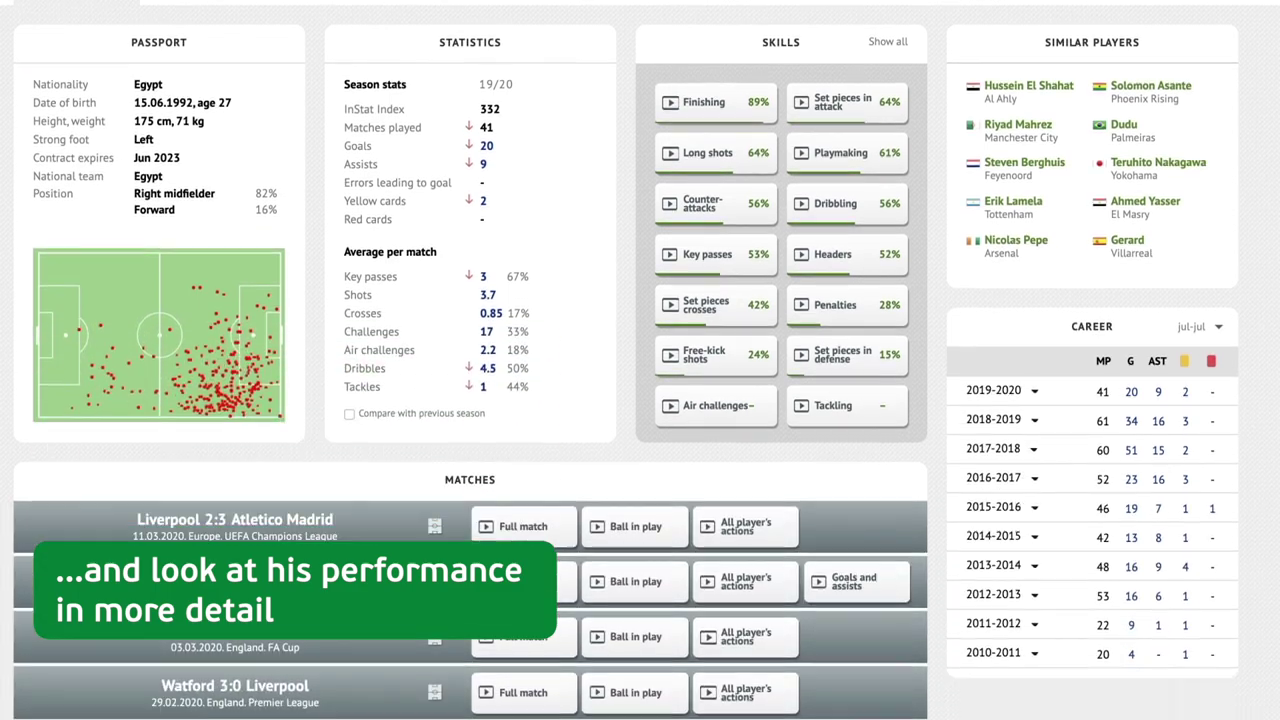